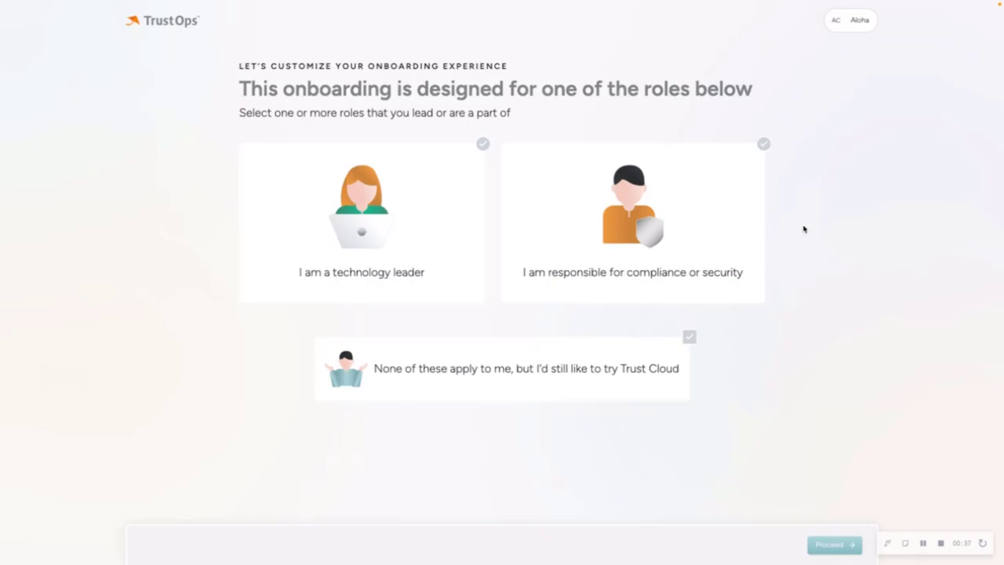
Step: Choose the role responsible for compliance or security and proceed past the guide's introduction
{"action": "left_click", "coordinate": [680, 220]}
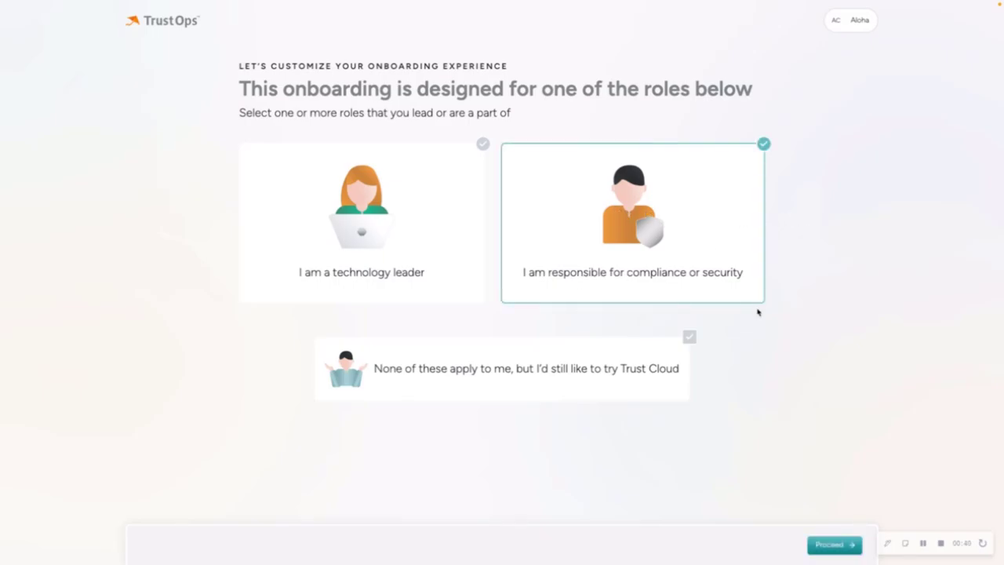
{"action": "left_click", "coordinate": [824, 546]}
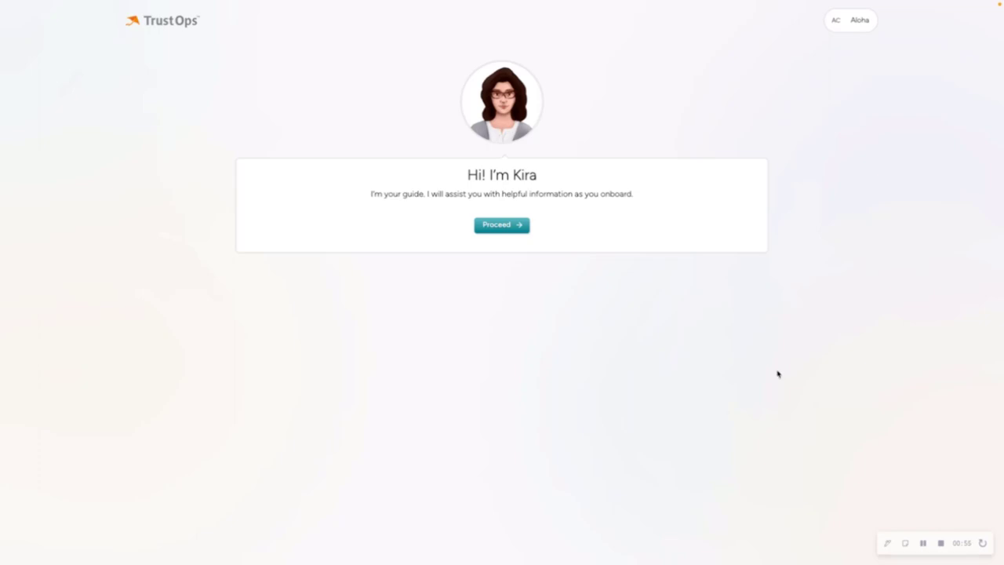
{"action": "left_click", "coordinate": [506, 229]}
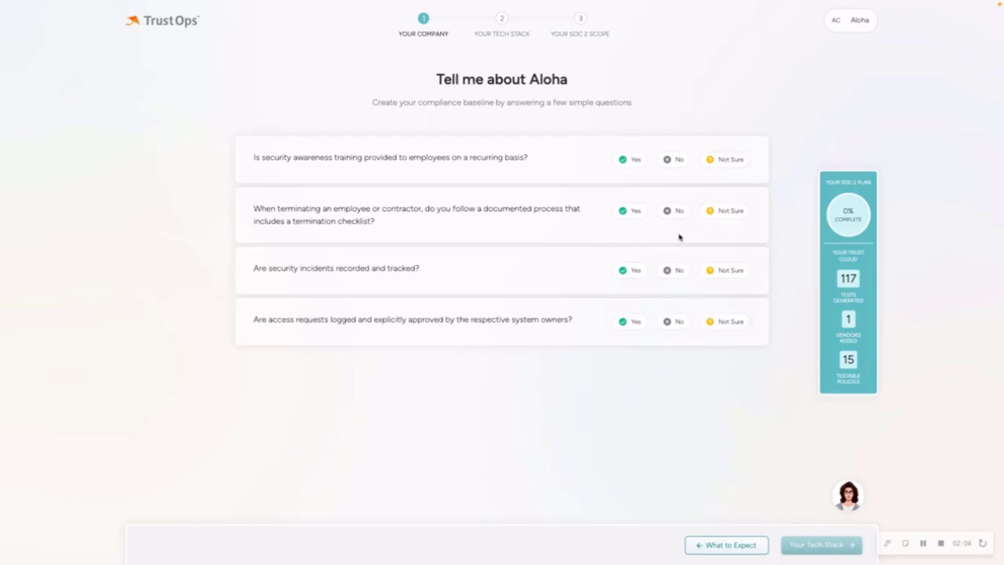
Step: Answer Yes for security training, Not Sure for termination process and incident tracking, No for access requests, and continue to the tech stack
{"action": "left_click", "coordinate": [629, 165]}
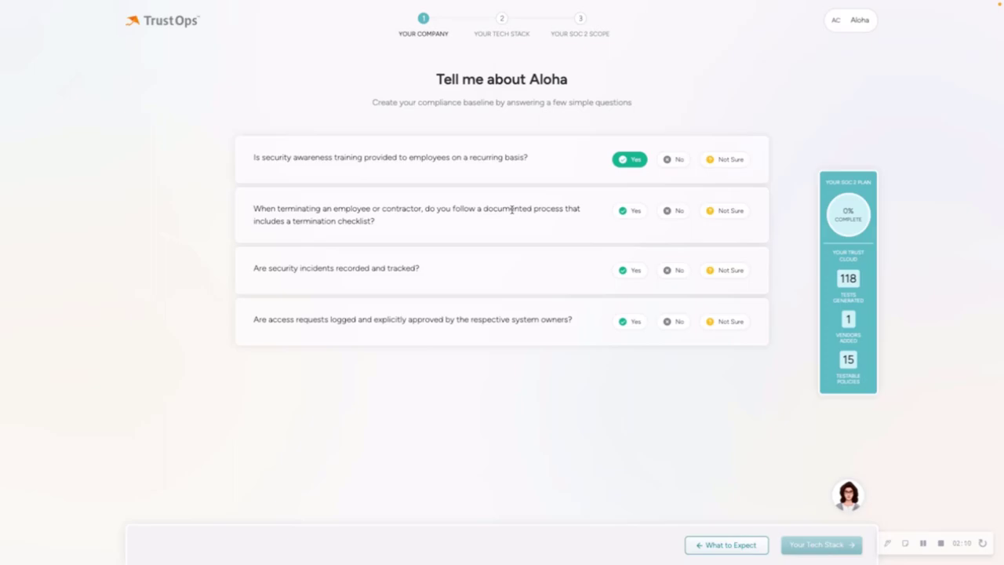
{"action": "left_click", "coordinate": [718, 212]}
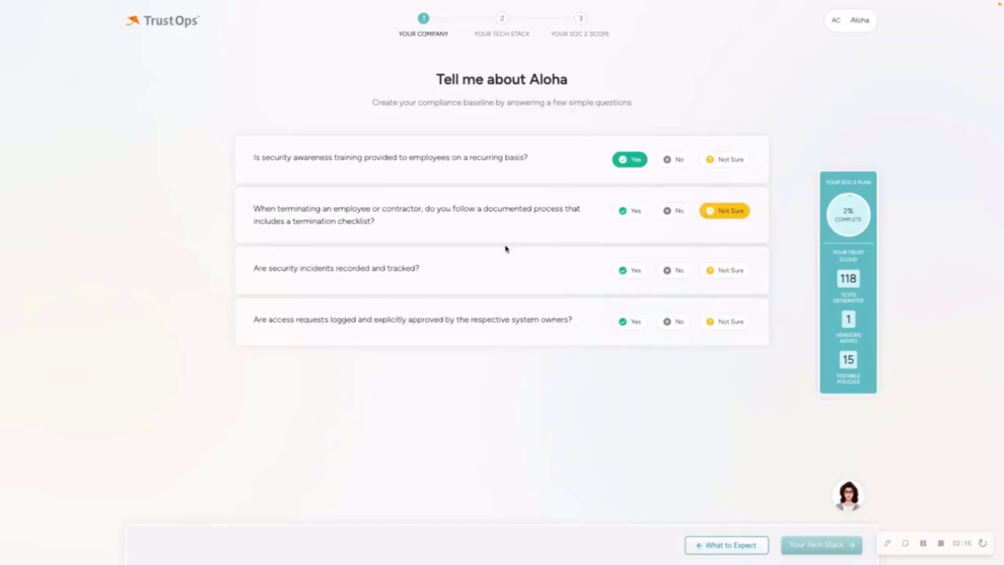
{"action": "left_click", "coordinate": [710, 271]}
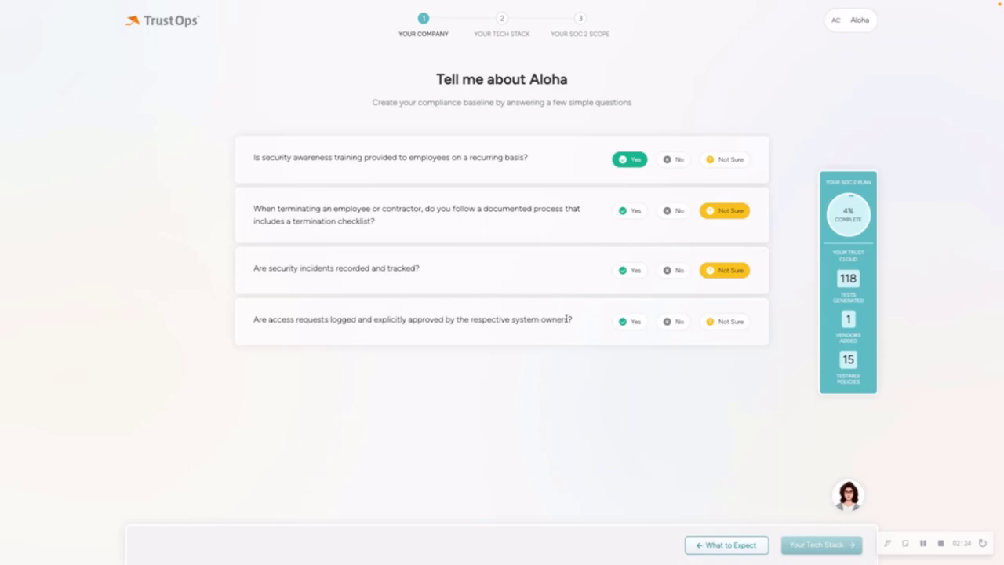
{"action": "left_click", "coordinate": [675, 324]}
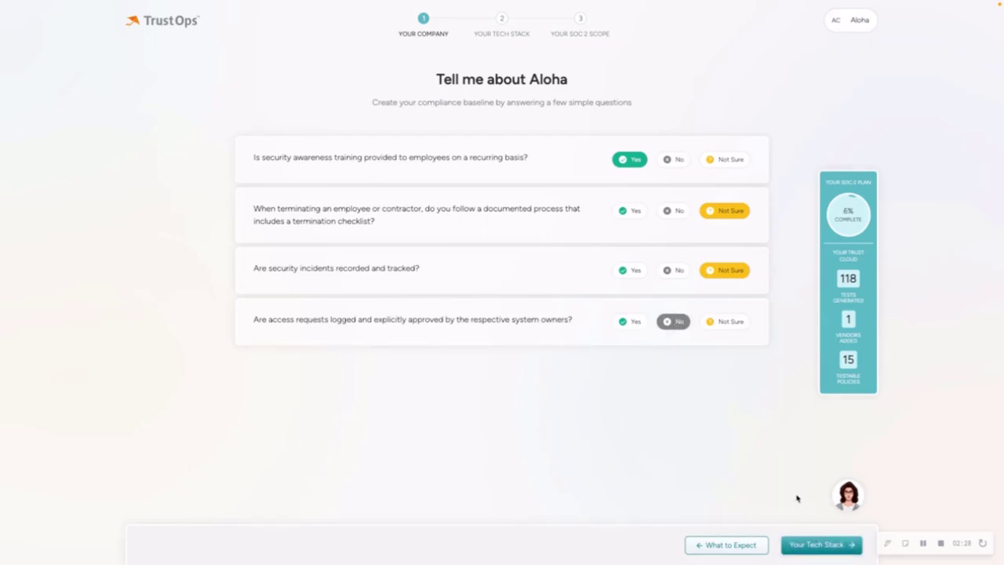
{"action": "left_click", "coordinate": [828, 545]}
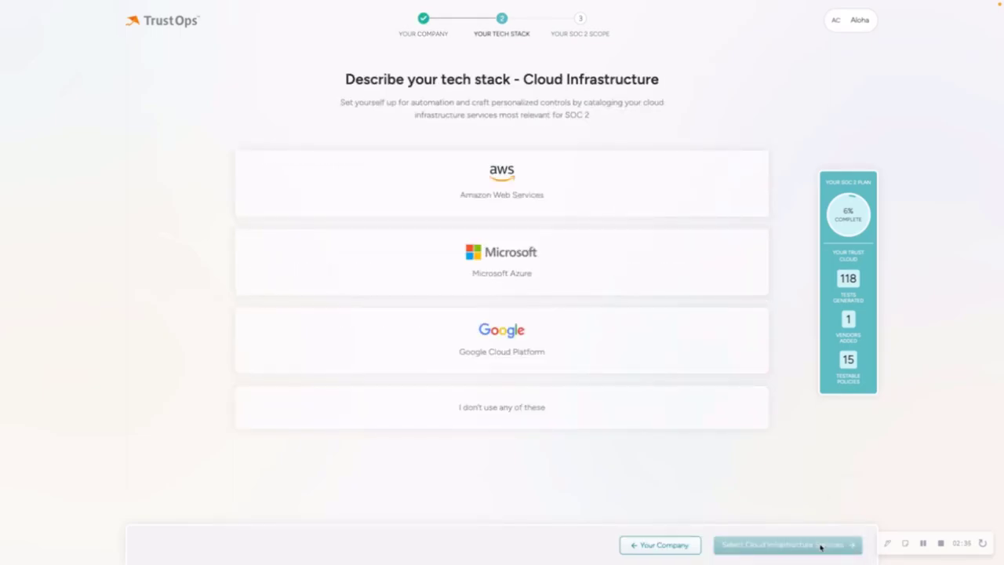
Step: Select Amazon Web Services and Microsoft Azure as the cloud infrastructure and continue to choosing their services
{"action": "left_click", "coordinate": [591, 174]}
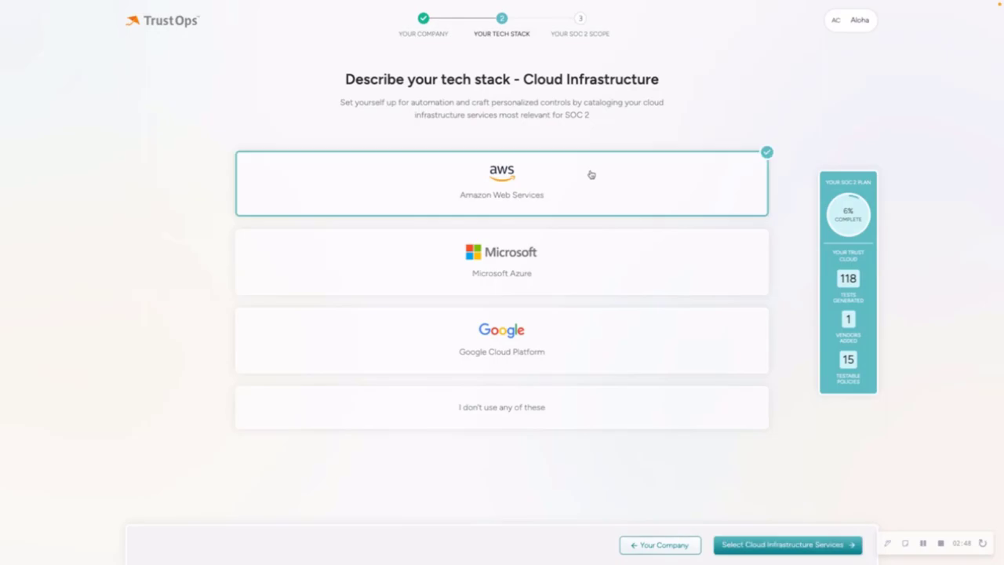
{"action": "left_click", "coordinate": [578, 252]}
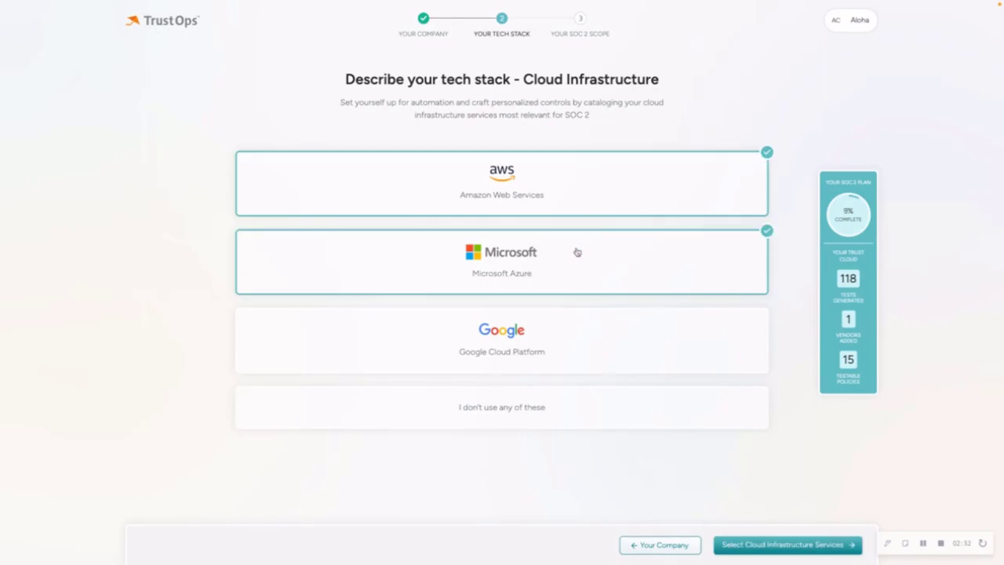
{"action": "left_click", "coordinate": [753, 545]}
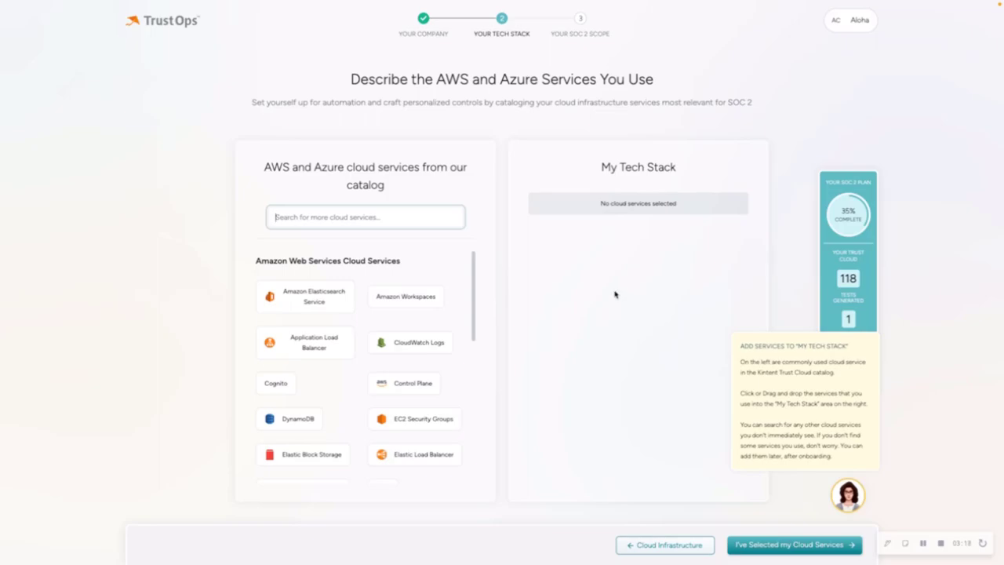
Step: Add Application Load Balancer, CloudWatch Logs and Amazon Elasticsearch Service to My Tech Stack
{"action": "scroll", "coordinate": [333, 259], "scroll_direction": "down", "scroll_amount": 2}
{"action": "scroll", "coordinate": [334, 259], "scroll_direction": "up", "scroll_amount": 2}
{"action": "left_click_drag", "start_coordinate": [318, 318], "coordinate": [620, 297]}
{"action": "left_click_drag", "start_coordinate": [412, 320], "coordinate": [666, 298]}
{"action": "left_click_drag", "start_coordinate": [320, 294], "coordinate": [639, 314]}
Step: Add DynamoDB, Elastic Block Storage, IAM and RDS from the AWS services to My Tech Stack
{"action": "scroll", "coordinate": [354, 335], "scroll_direction": "down", "scroll_amount": 2}
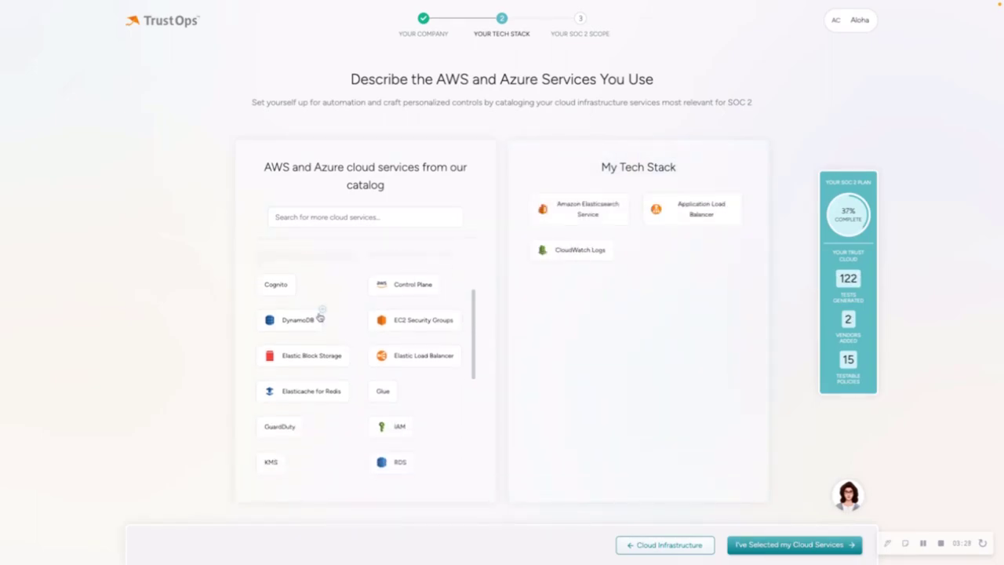
{"action": "left_click", "coordinate": [322, 314]}
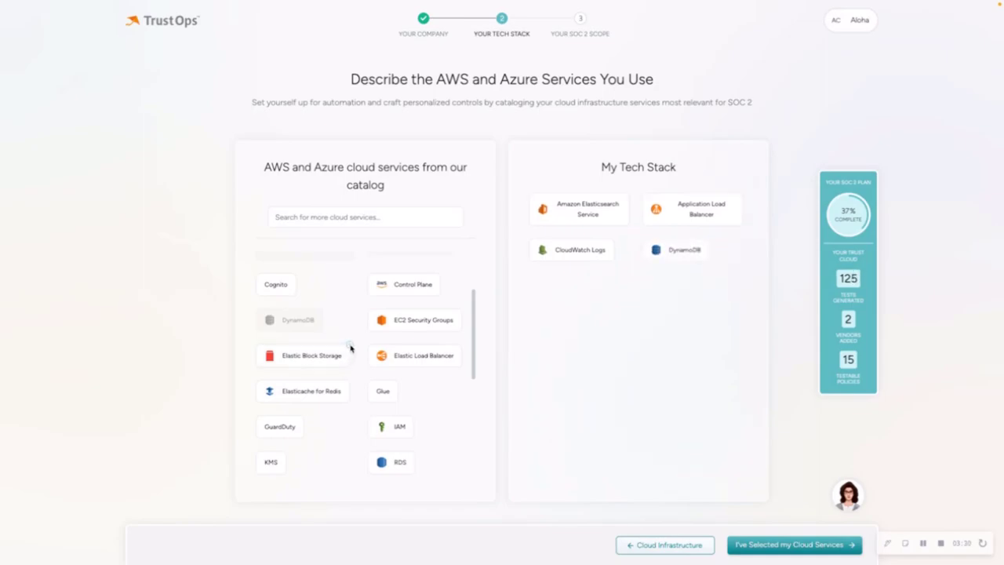
{"action": "left_click", "coordinate": [345, 354]}
{"action": "scroll", "coordinate": [403, 381], "scroll_direction": "down", "scroll_amount": 2}
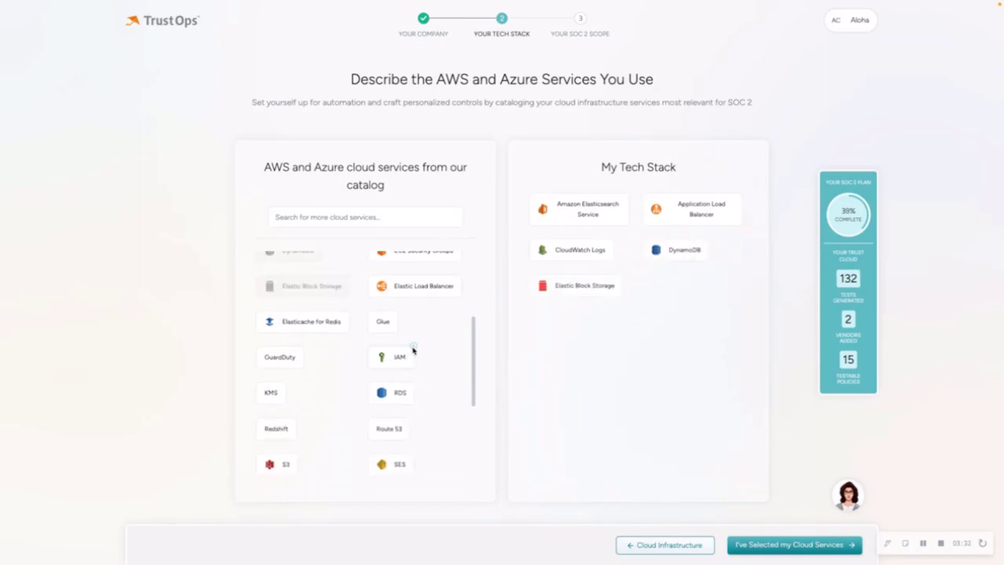
{"action": "left_click", "coordinate": [408, 357]}
{"action": "left_click", "coordinate": [404, 390]}
Step: Add S3, Azure Active Directory and Blob to My Tech Stack and confirm the cloud service selection
{"action": "scroll", "coordinate": [368, 420], "scroll_direction": "down", "scroll_amount": 3}
{"action": "left_click", "coordinate": [298, 347]}
{"action": "scroll", "coordinate": [368, 400], "scroll_direction": "down", "scroll_amount": 3}
{"action": "left_click_drag", "start_coordinate": [392, 375], "coordinate": [590, 378]}
{"action": "left_click_drag", "start_coordinate": [403, 413], "coordinate": [605, 400]}
{"action": "left_click", "coordinate": [781, 545]}
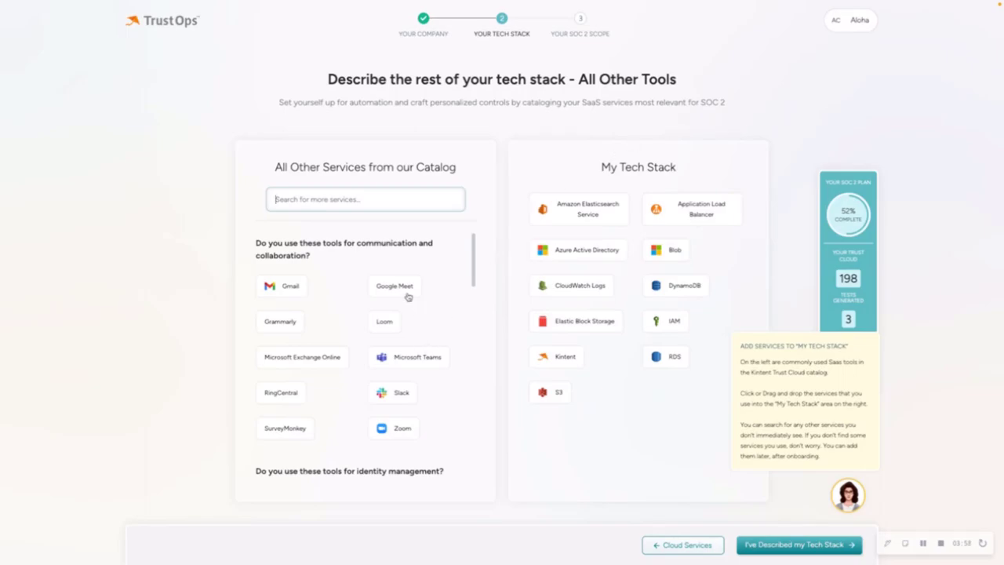
Step: Look through the catalog of other services, search it for Zendesk and add Zendesk to My Tech Stack
{"action": "scroll", "coordinate": [416, 400], "scroll_direction": "down", "scroll_amount": 1}
{"action": "scroll", "coordinate": [416, 400], "scroll_direction": "down", "scroll_amount": 10}
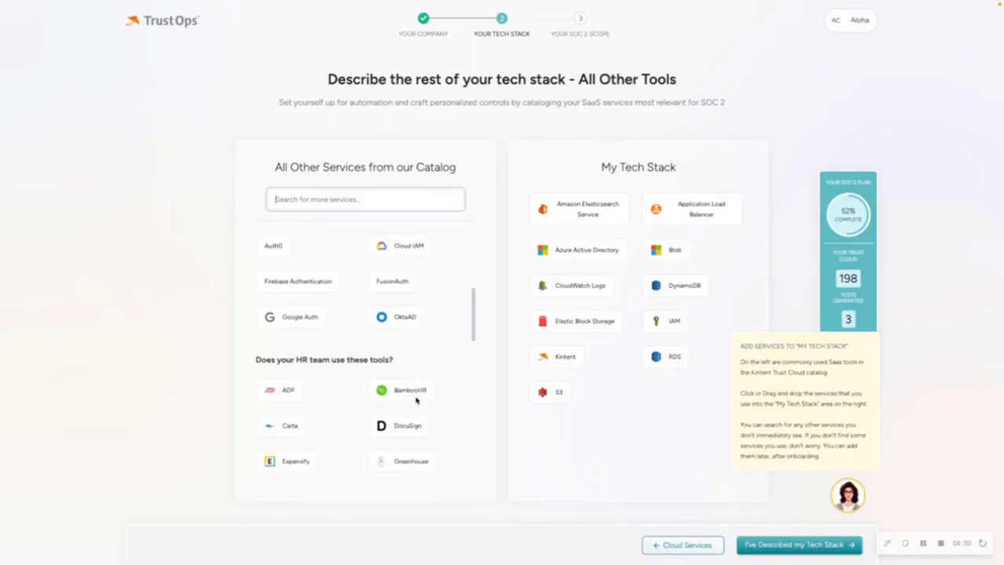
{"action": "scroll", "coordinate": [391, 391], "scroll_direction": "up", "scroll_amount": 10}
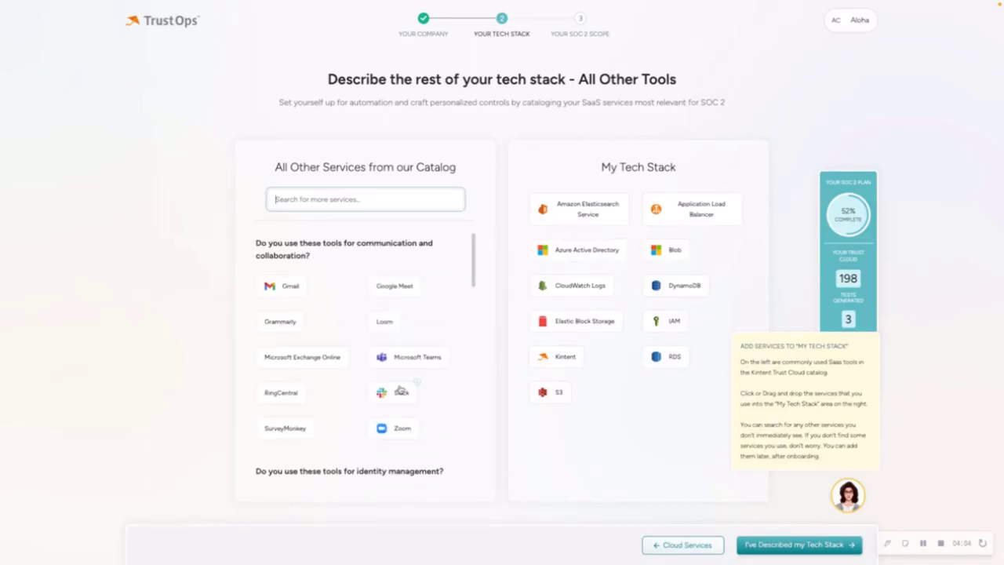
{"action": "left_click", "coordinate": [319, 199]}
{"action": "type", "text": "Zendes"}
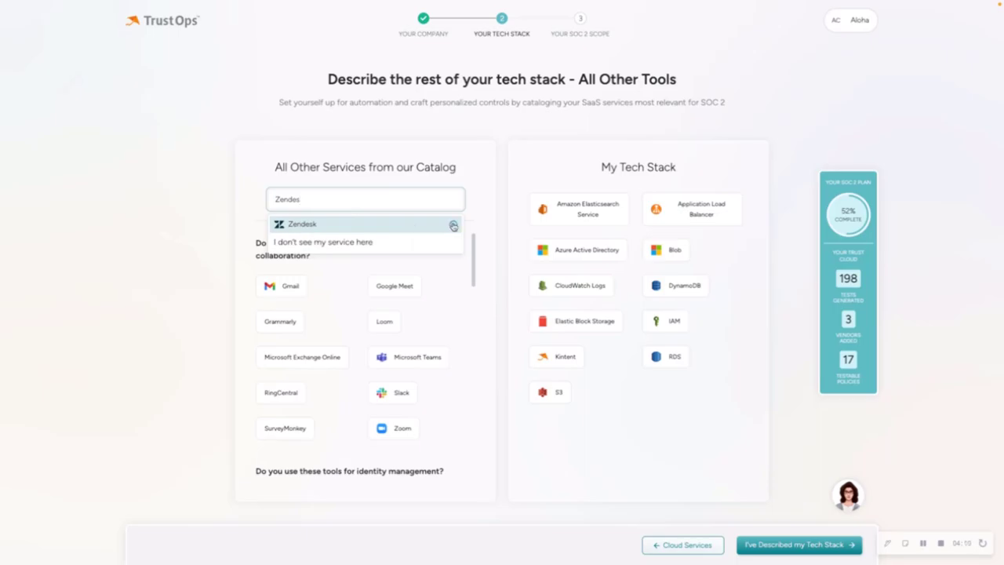
{"action": "left_click", "coordinate": [453, 225]}
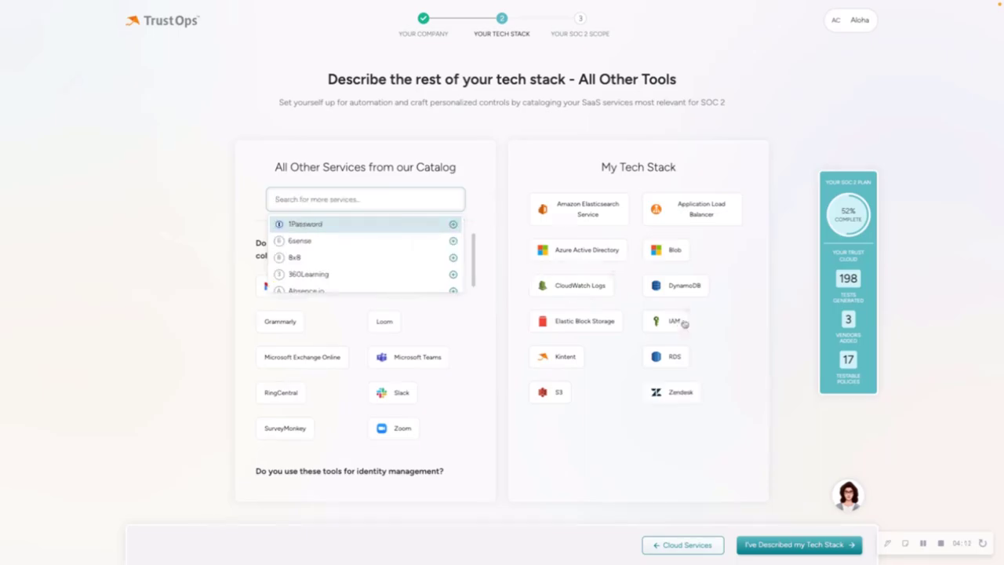
{"action": "left_click", "coordinate": [492, 336]}
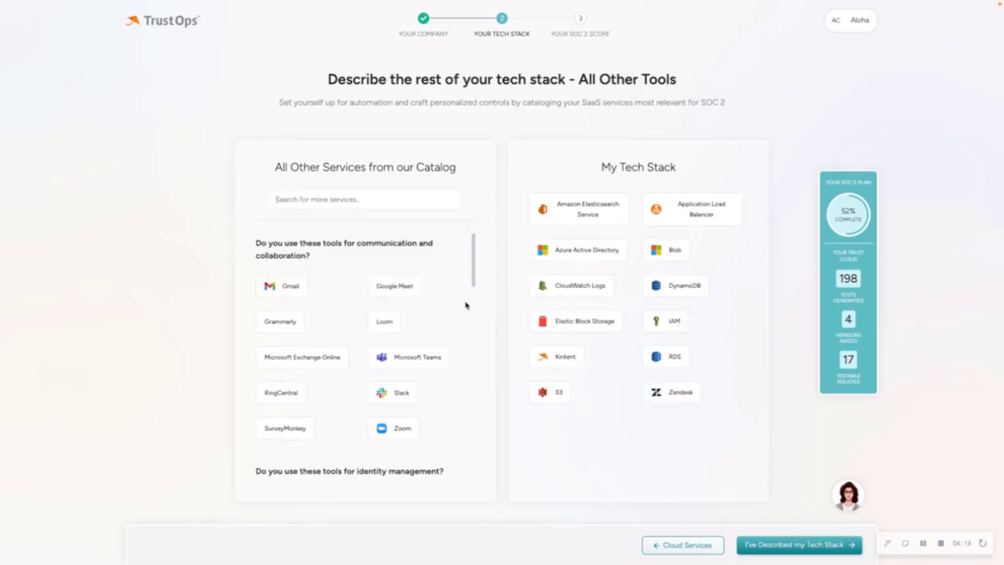
Step: Add the communication tools Gmail, Microsoft Teams, Slack and Zoom to My Tech Stack
{"action": "scroll", "coordinate": [465, 305], "scroll_direction": "down", "scroll_amount": 1}
{"action": "scroll", "coordinate": [465, 306], "scroll_direction": "up", "scroll_amount": 1}
{"action": "left_click_drag", "start_coordinate": [303, 284], "coordinate": [589, 360]}
{"action": "left_click_drag", "start_coordinate": [405, 358], "coordinate": [612, 375]}
{"action": "left_click_drag", "start_coordinate": [402, 390], "coordinate": [637, 384]}
{"action": "left_click_drag", "start_coordinate": [422, 430], "coordinate": [567, 422]}
Step: Add the identity management tools OktaAD and Google Auth to My Tech Stack
{"action": "scroll", "coordinate": [426, 412], "scroll_direction": "down", "scroll_amount": 4}
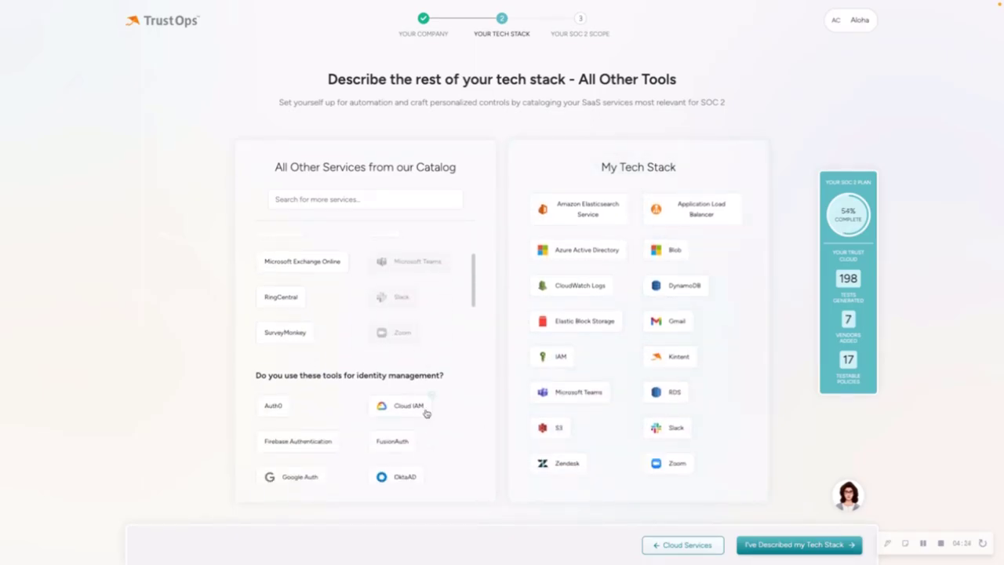
{"action": "left_click_drag", "start_coordinate": [395, 402], "coordinate": [637, 393]}
{"action": "left_click_drag", "start_coordinate": [298, 406], "coordinate": [630, 378]}
{"action": "scroll", "coordinate": [396, 415], "scroll_direction": "down", "scroll_amount": 3}
{"action": "scroll", "coordinate": [386, 413], "scroll_direction": "down", "scroll_amount": 1}
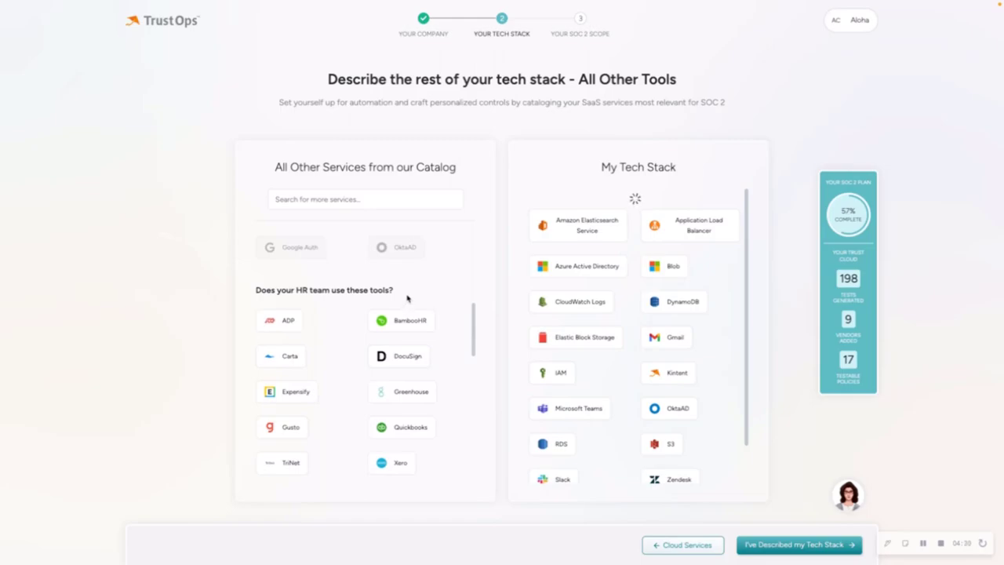
Step: Add the HR tools BambooHR, Greenhouse, Quickbooks and Carta to My Tech Stack
{"action": "left_click_drag", "start_coordinate": [408, 299], "coordinate": [673, 296]}
{"action": "left_click_drag", "start_coordinate": [416, 362], "coordinate": [632, 341]}
{"action": "left_click_drag", "start_coordinate": [410, 395], "coordinate": [630, 367]}
{"action": "left_click_drag", "start_coordinate": [284, 326], "coordinate": [588, 302]}
Step: Add Kolide, Jamf and Snyk from the catalog to My Tech Stack
{"action": "scroll", "coordinate": [378, 374], "scroll_direction": "down", "scroll_amount": 2}
{"action": "scroll", "coordinate": [378, 374], "scroll_direction": "down", "scroll_amount": 2}
{"action": "left_click_drag", "start_coordinate": [379, 380], "coordinate": [612, 318]}
{"action": "left_click_drag", "start_coordinate": [279, 343], "coordinate": [664, 337]}
{"action": "scroll", "coordinate": [340, 392], "scroll_direction": "down", "scroll_amount": 2}
{"action": "scroll", "coordinate": [338, 393], "scroll_direction": "down", "scroll_amount": 2}
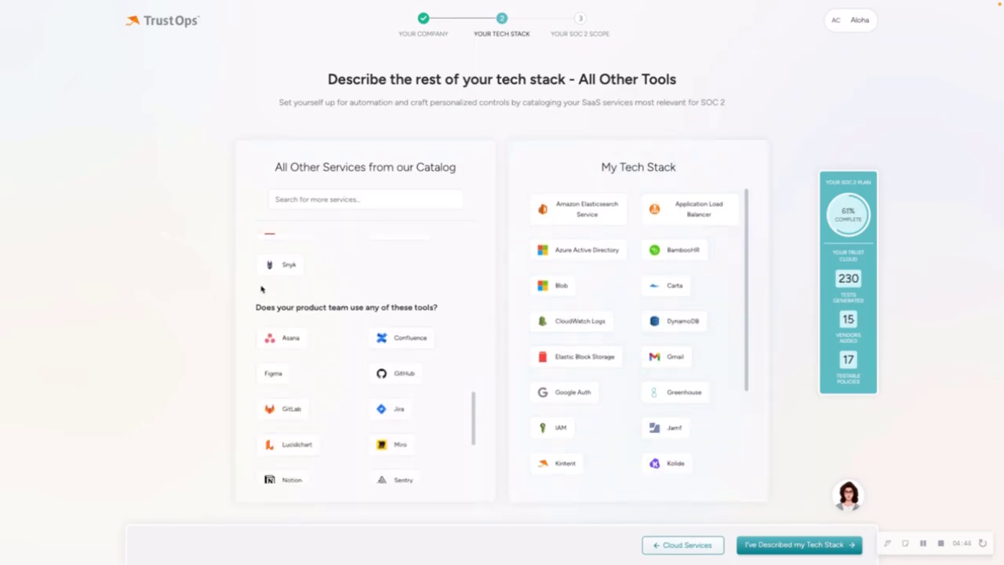
{"action": "left_click_drag", "start_coordinate": [276, 267], "coordinate": [623, 316]}
Step: Add the product tools Confluence, GitHub and Jira and the monitoring tool Datadog to My Tech Stack
{"action": "scroll", "coordinate": [424, 373], "scroll_direction": "down", "scroll_amount": 2}
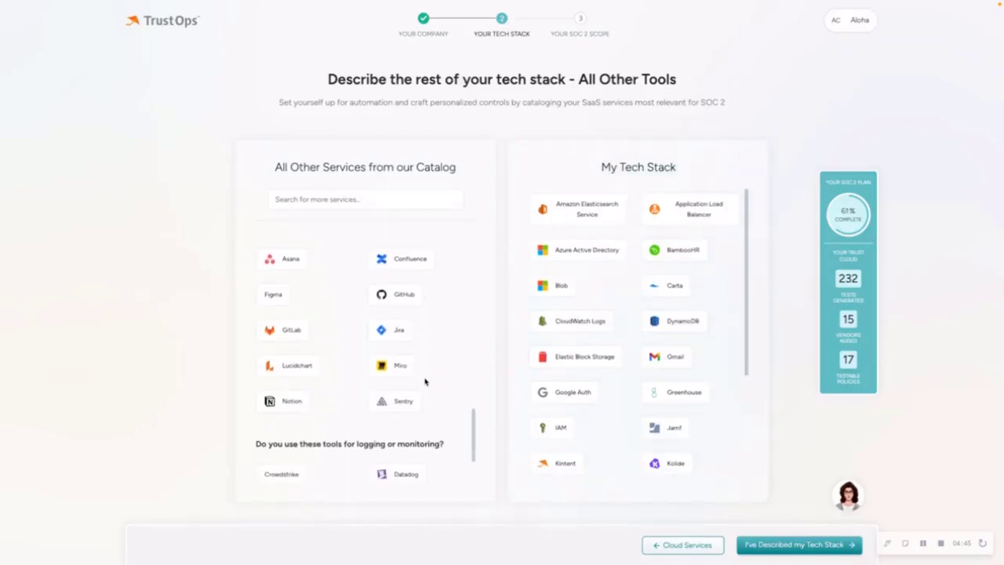
{"action": "left_click_drag", "start_coordinate": [390, 265], "coordinate": [616, 306]}
{"action": "left_click_drag", "start_coordinate": [405, 294], "coordinate": [681, 306]}
{"action": "left_click_drag", "start_coordinate": [386, 333], "coordinate": [650, 337]}
{"action": "scroll", "coordinate": [419, 399], "scroll_direction": "down", "scroll_amount": 3}
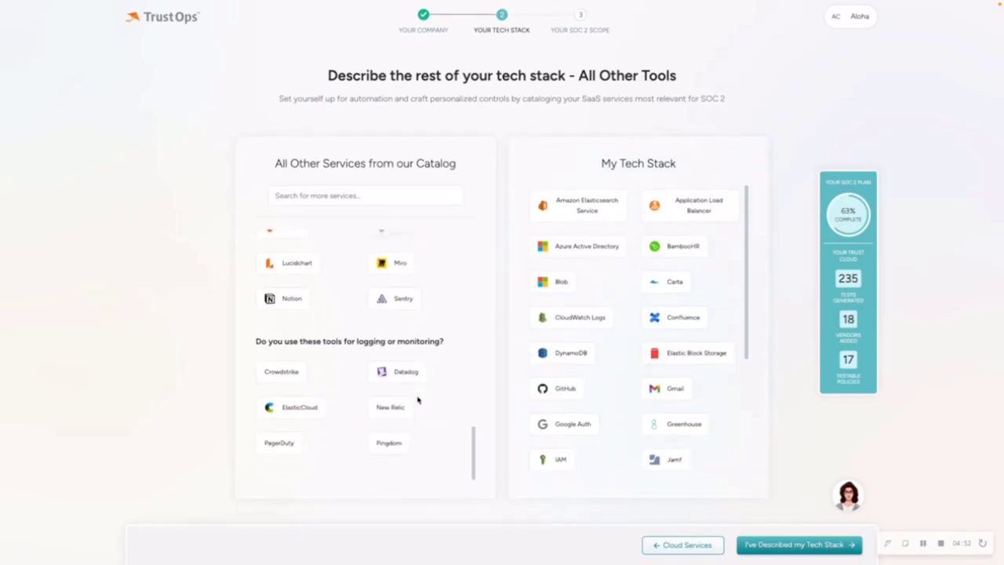
{"action": "left_click_drag", "start_coordinate": [409, 374], "coordinate": [666, 337]}
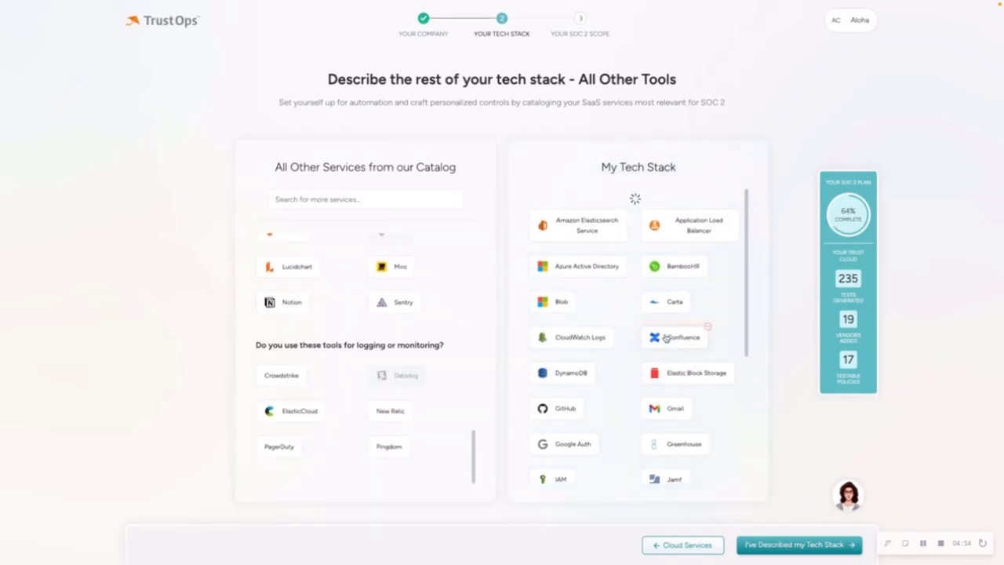
Step: Search the services catalog for Salesforce and add it to My Tech Stack
{"action": "scroll", "coordinate": [354, 345], "scroll_direction": "up", "scroll_amount": 10}
{"action": "left_click", "coordinate": [357, 203]}
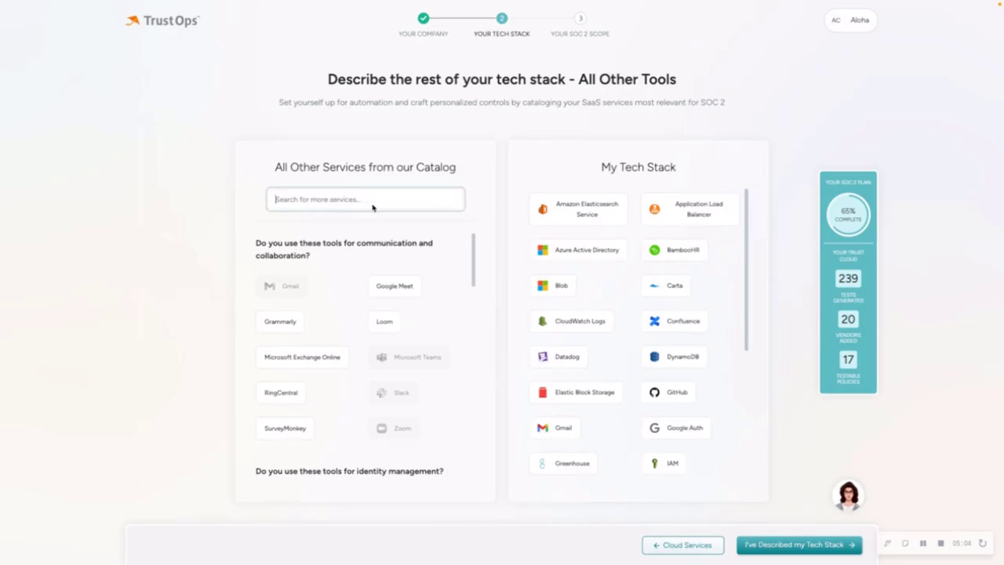
{"action": "type", "text": "salesf"}
{"action": "left_click", "coordinate": [363, 225]}
{"action": "left_click", "coordinate": [479, 163]}
Step: Review the assembled My Tech Stack list and confirm it to continue to the SOC 2 scope
{"action": "scroll", "coordinate": [599, 296], "scroll_direction": "down", "scroll_amount": 1}
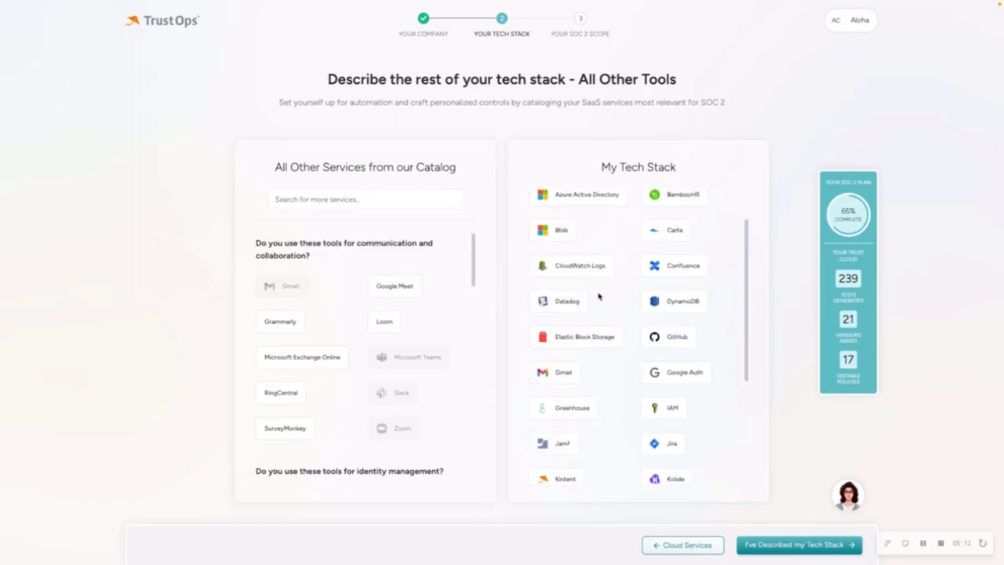
{"action": "scroll", "coordinate": [598, 296], "scroll_direction": "down", "scroll_amount": 3}
{"action": "scroll", "coordinate": [621, 298], "scroll_direction": "up", "scroll_amount": 4}
{"action": "scroll", "coordinate": [618, 300], "scroll_direction": "up", "scroll_amount": 1}
{"action": "left_click", "coordinate": [784, 545]}
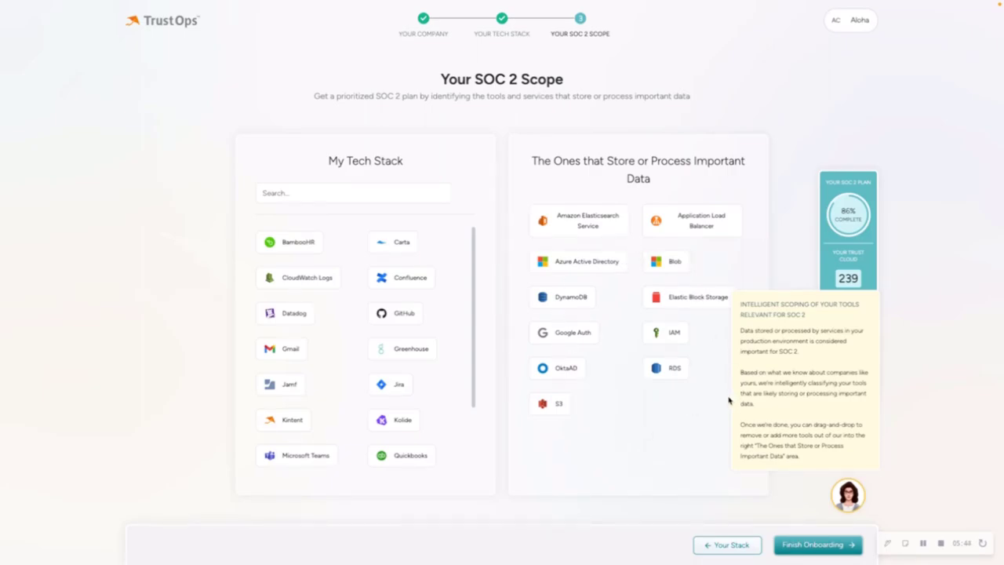
Step: Move Amazon Elasticsearch Service and Blob out of the important-data list, and move Kolide and Kintent into it
{"action": "left_click_drag", "start_coordinate": [618, 220], "coordinate": [423, 254]}
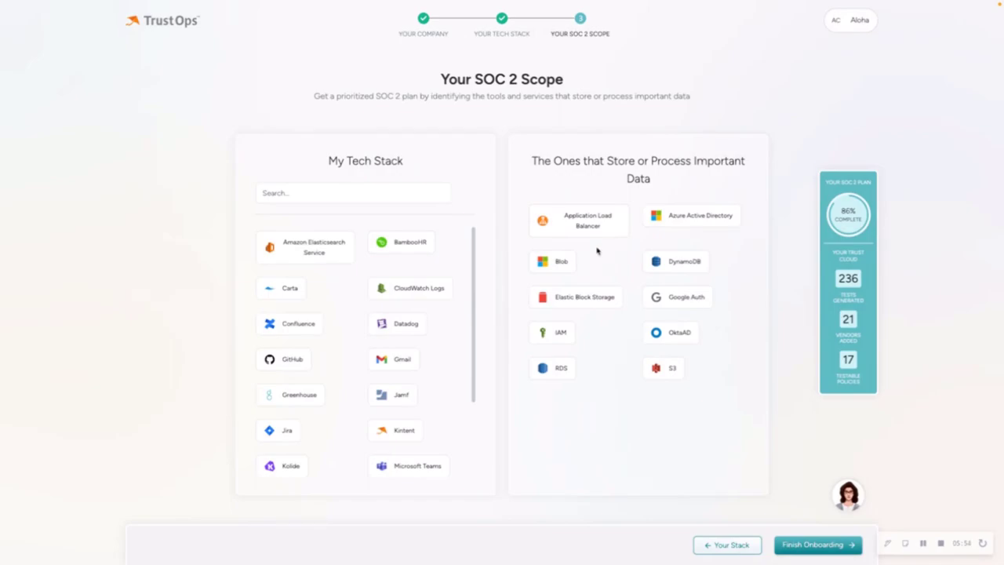
{"action": "left_click_drag", "start_coordinate": [573, 255], "coordinate": [390, 282]}
{"action": "scroll", "coordinate": [366, 361], "scroll_direction": "down", "scroll_amount": 1}
{"action": "scroll", "coordinate": [367, 362], "scroll_direction": "down", "scroll_amount": 2}
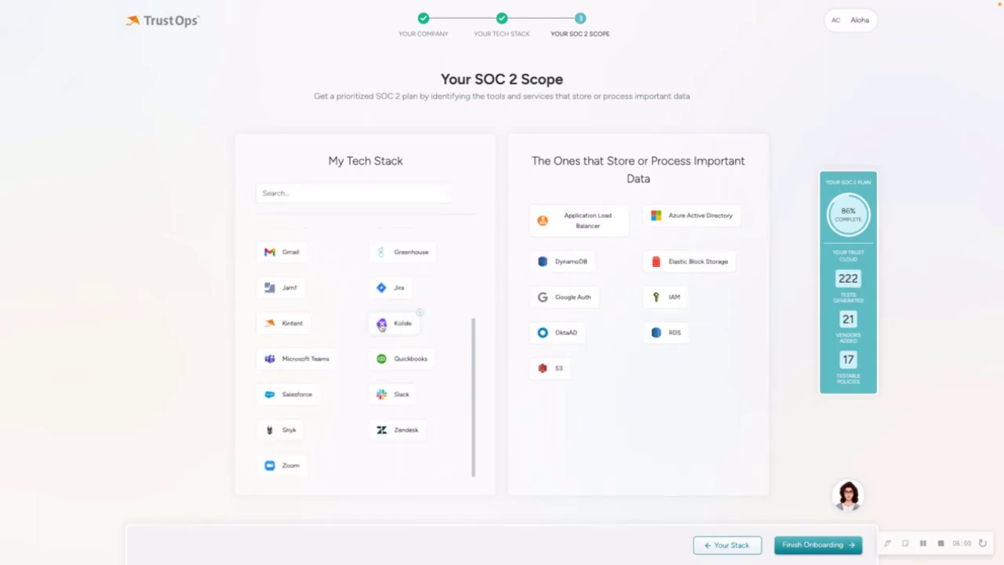
{"action": "left_click_drag", "start_coordinate": [383, 326], "coordinate": [571, 328]}
{"action": "left_click_drag", "start_coordinate": [283, 359], "coordinate": [649, 424]}
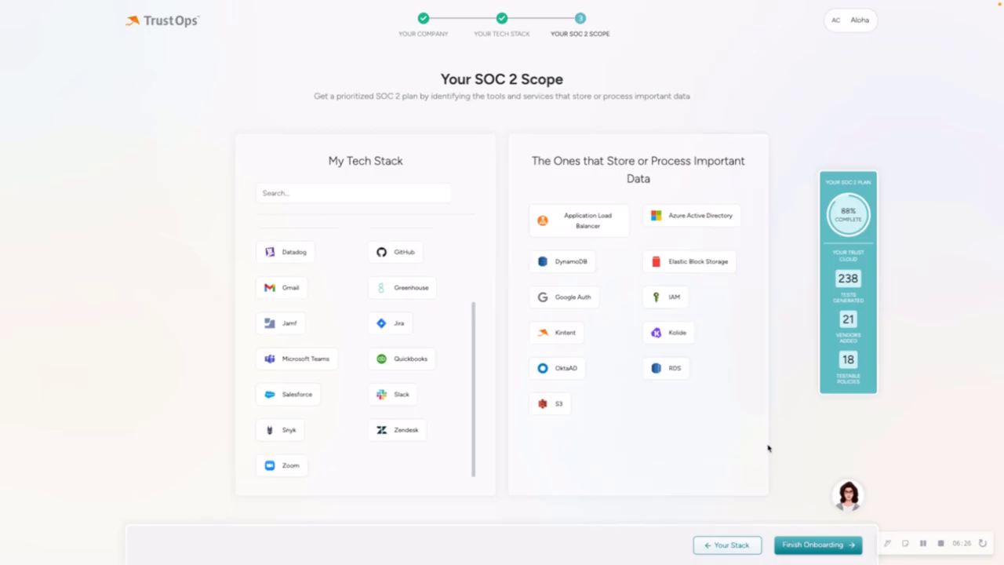
Step: Finish the onboarding, open the resulting Trust Cloud and start using TrustOps at its post-onboarding tasks
{"action": "left_click", "coordinate": [816, 547]}
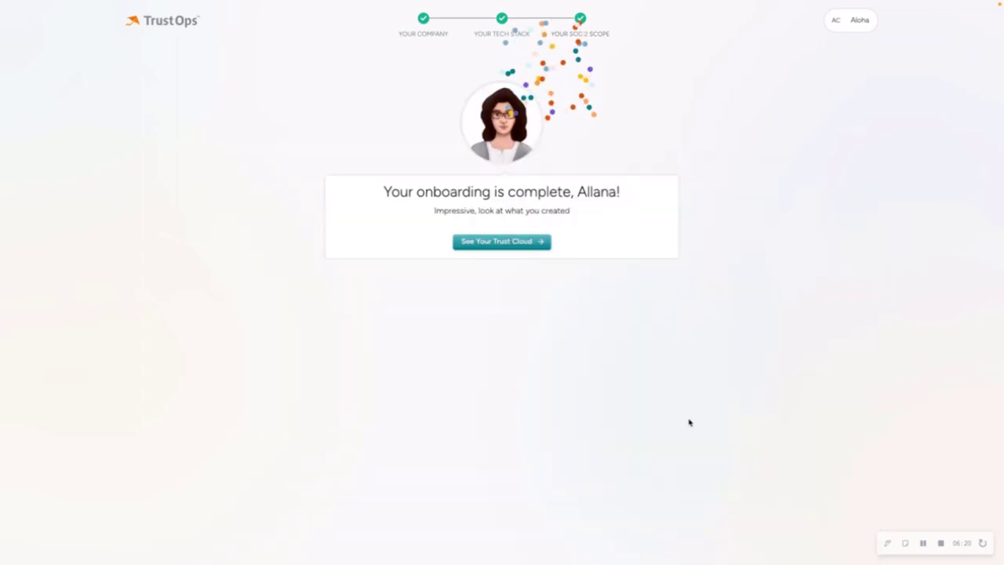
{"action": "left_click", "coordinate": [504, 243]}
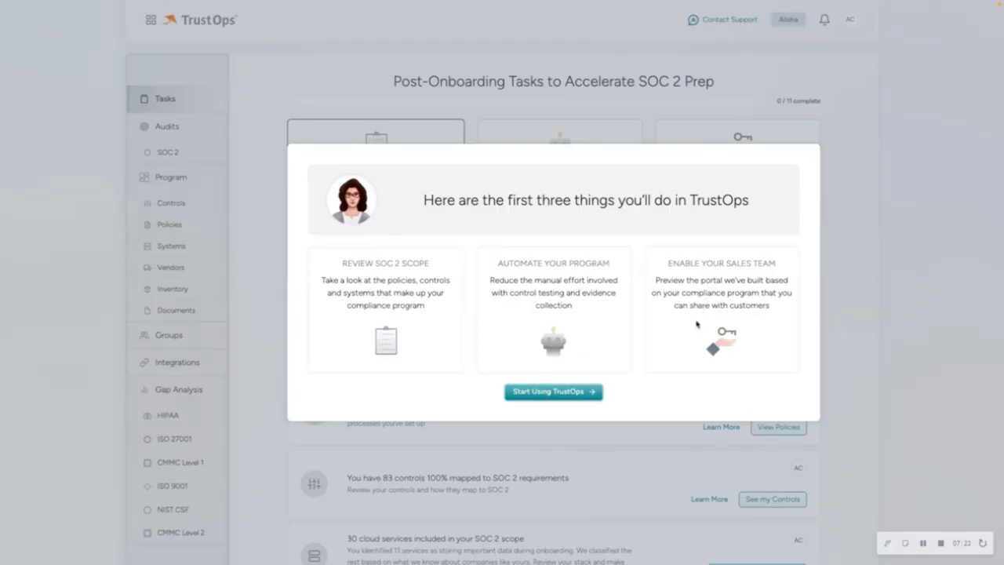
{"action": "left_click", "coordinate": [541, 392]}
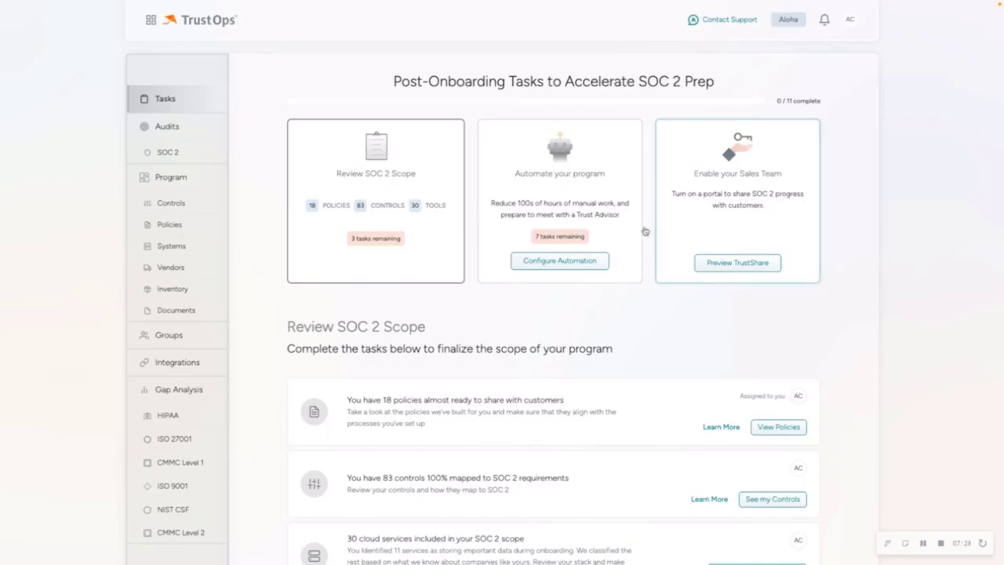
Step: Open the policies from the Review SOC 2 Scope tasks and look over the prepared policies
{"action": "scroll", "coordinate": [384, 239], "scroll_direction": "down", "scroll_amount": 3}
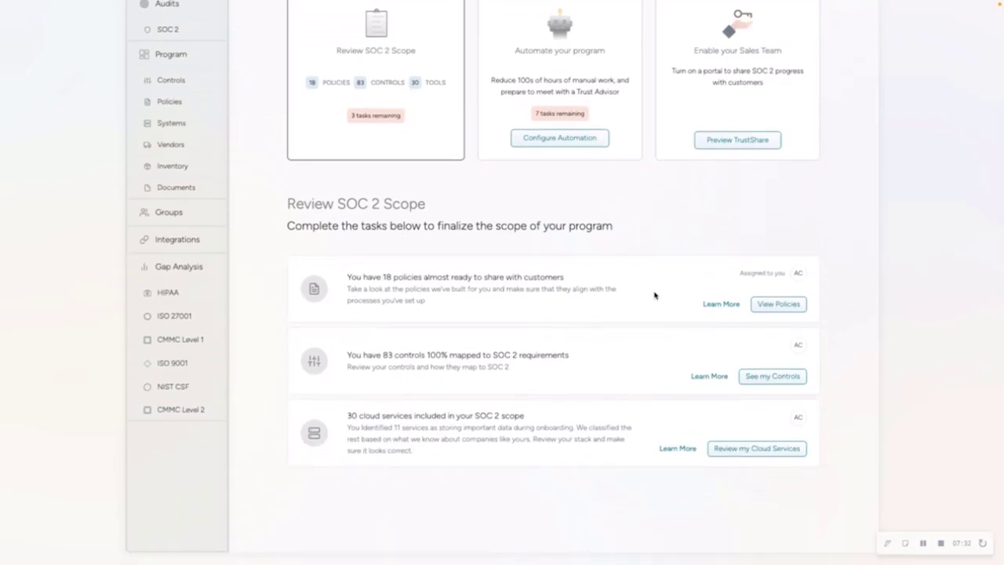
{"action": "left_click", "coordinate": [779, 304]}
{"action": "scroll", "coordinate": [782, 309], "scroll_direction": "down", "scroll_amount": 3}
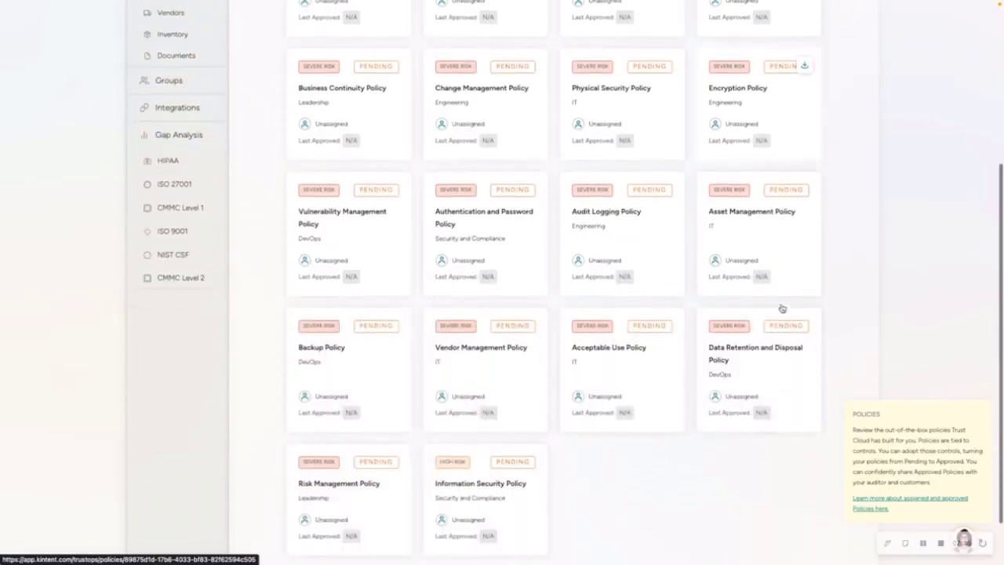
{"action": "scroll", "coordinate": [783, 310], "scroll_direction": "up", "scroll_amount": 1}
Step: Open the Security Incident Management Policy and read through its text from purpose to response phases
{"action": "left_click", "coordinate": [644, 112]}
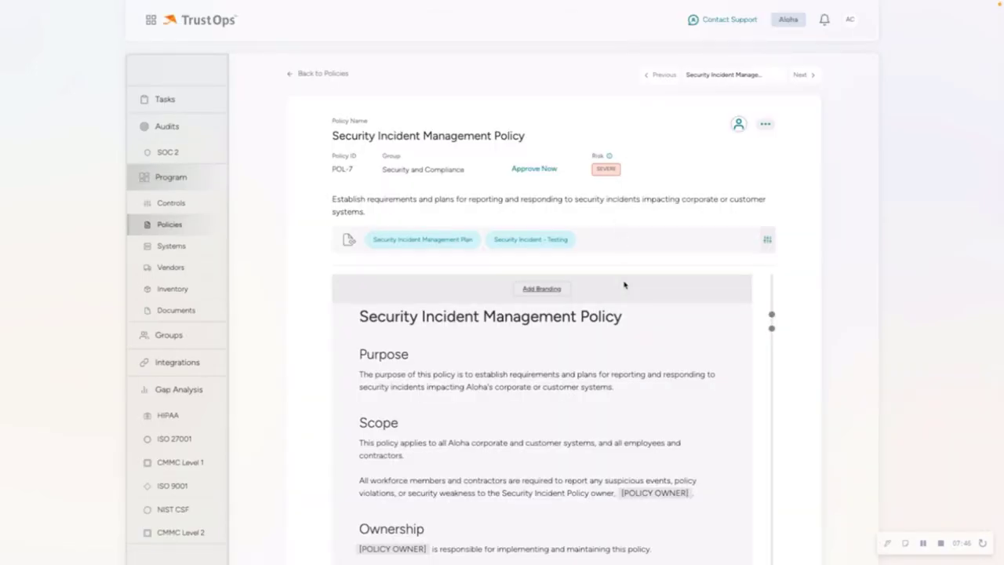
{"action": "scroll", "coordinate": [617, 368], "scroll_direction": "down", "scroll_amount": 1}
{"action": "scroll", "coordinate": [617, 368], "scroll_direction": "down", "scroll_amount": 15}
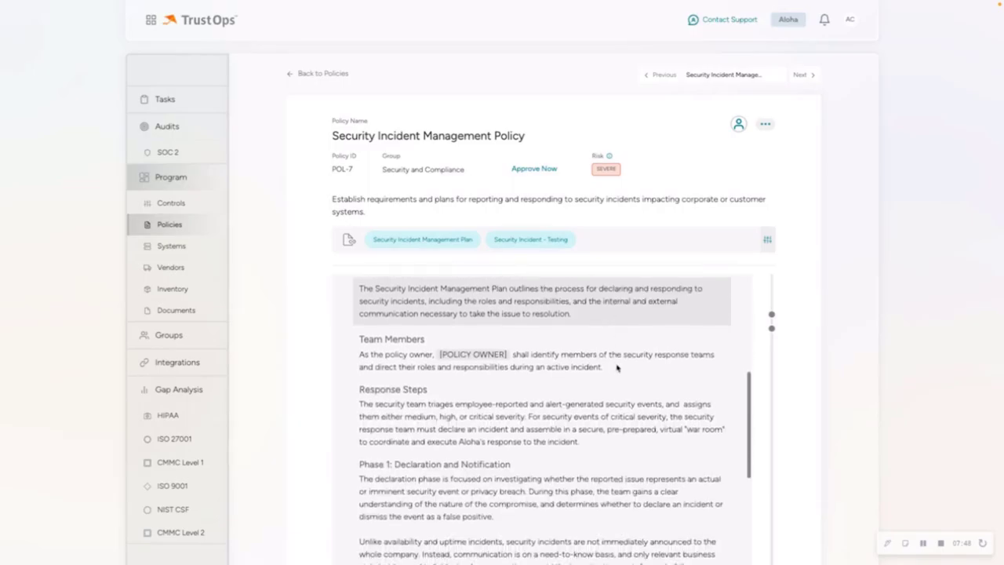
{"action": "scroll", "coordinate": [617, 368], "scroll_direction": "down", "scroll_amount": 5}
{"action": "scroll", "coordinate": [617, 368], "scroll_direction": "up", "scroll_amount": 20}
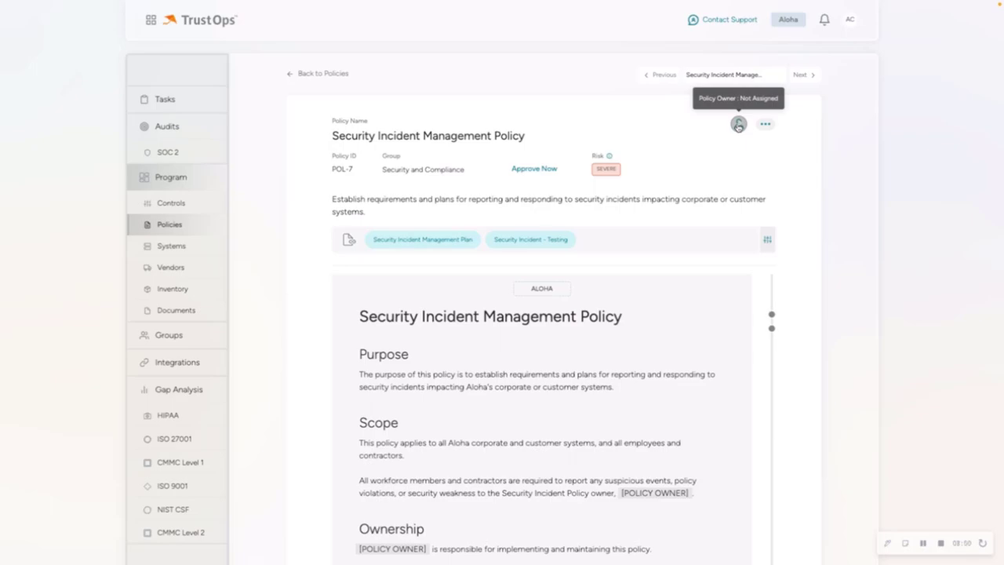
Step: Return to the post-onboarding tasks and open the SOC 2 controls for review
{"action": "left_click", "coordinate": [205, 100]}
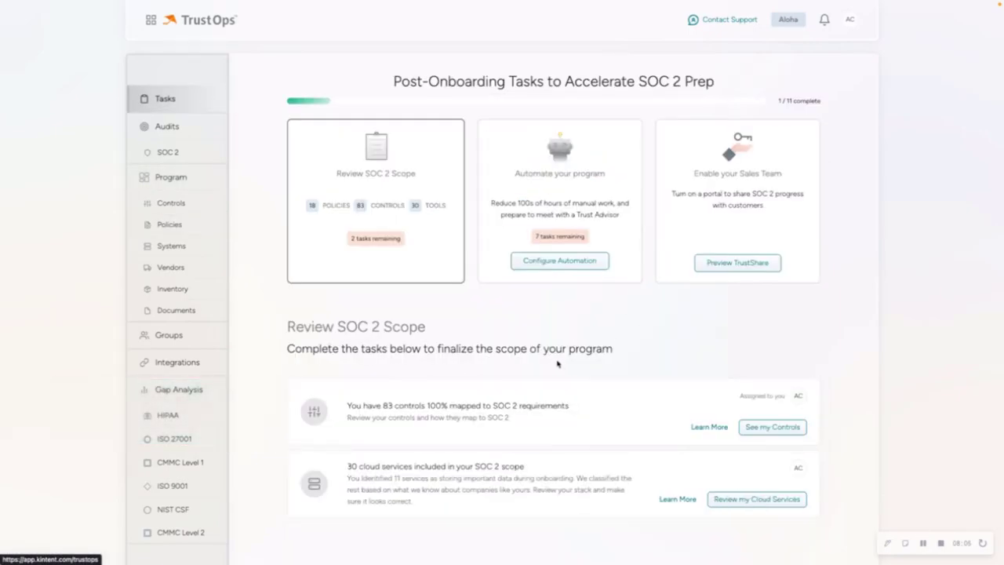
{"action": "scroll", "coordinate": [559, 363], "scroll_direction": "down", "scroll_amount": 1}
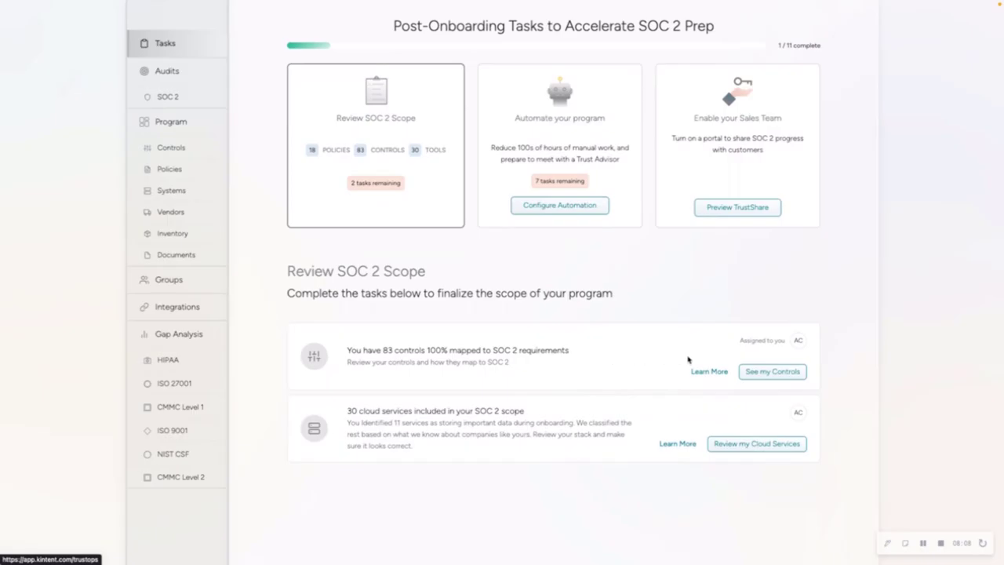
{"action": "left_click", "coordinate": [766, 372]}
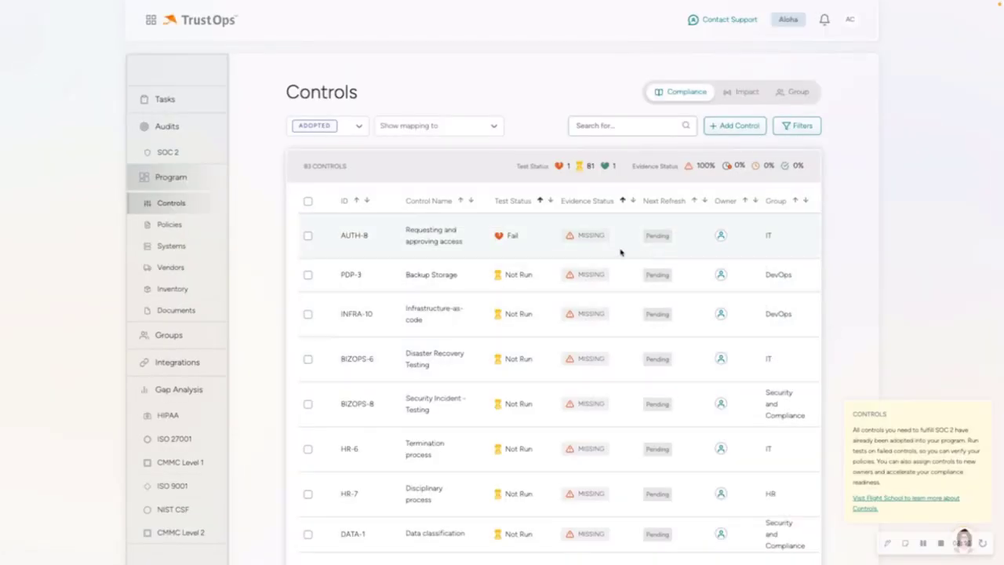
Step: Look through the adopted controls, examining their test status, evidence status and groups
{"action": "left_click_drag", "start_coordinate": [355, 171], "coordinate": [299, 166]}
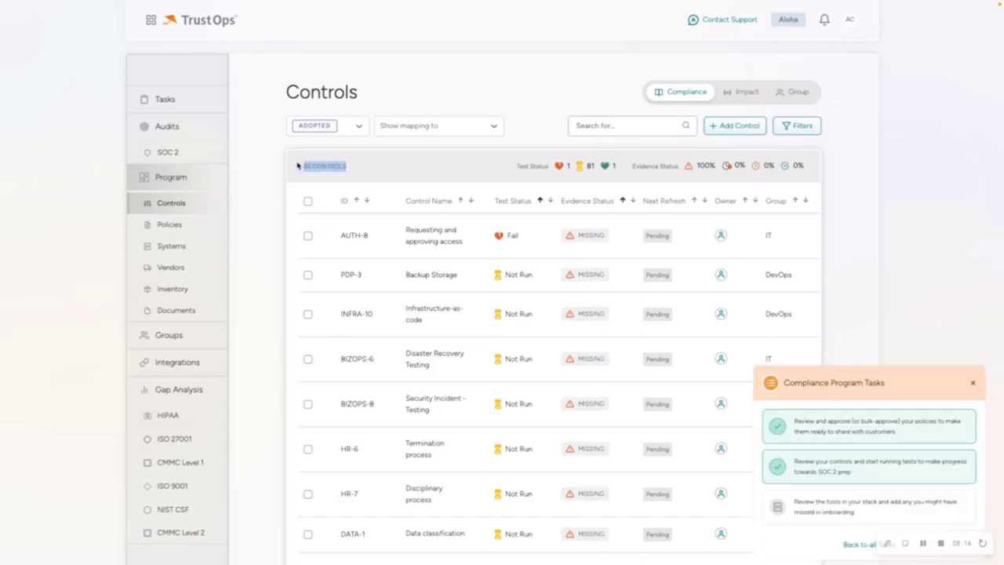
{"action": "left_click", "coordinate": [381, 171]}
{"action": "scroll", "coordinate": [453, 268], "scroll_direction": "down", "scroll_amount": 1}
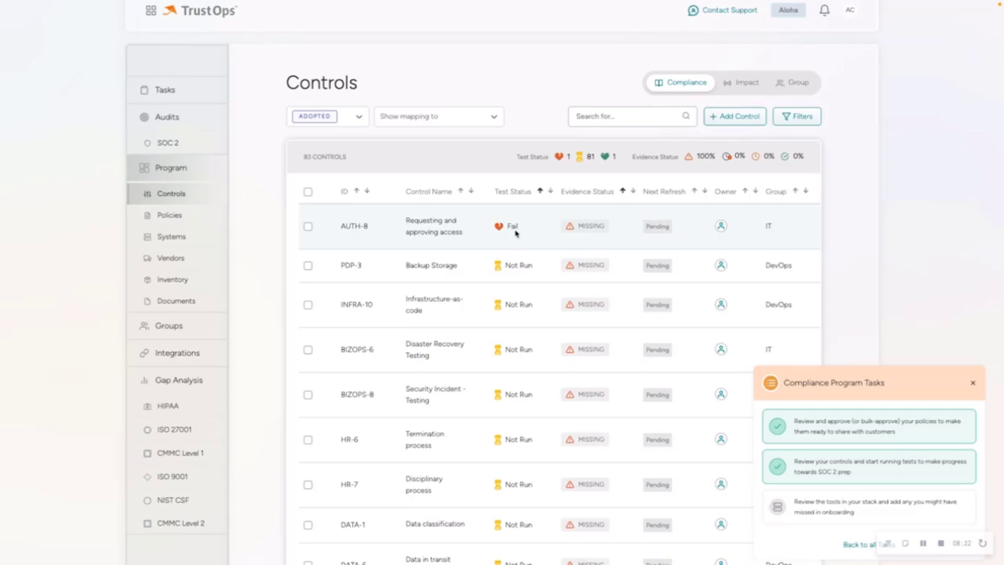
{"action": "scroll", "coordinate": [507, 262], "scroll_direction": "down", "scroll_amount": 6}
{"action": "scroll", "coordinate": [507, 262], "scroll_direction": "down", "scroll_amount": 8}
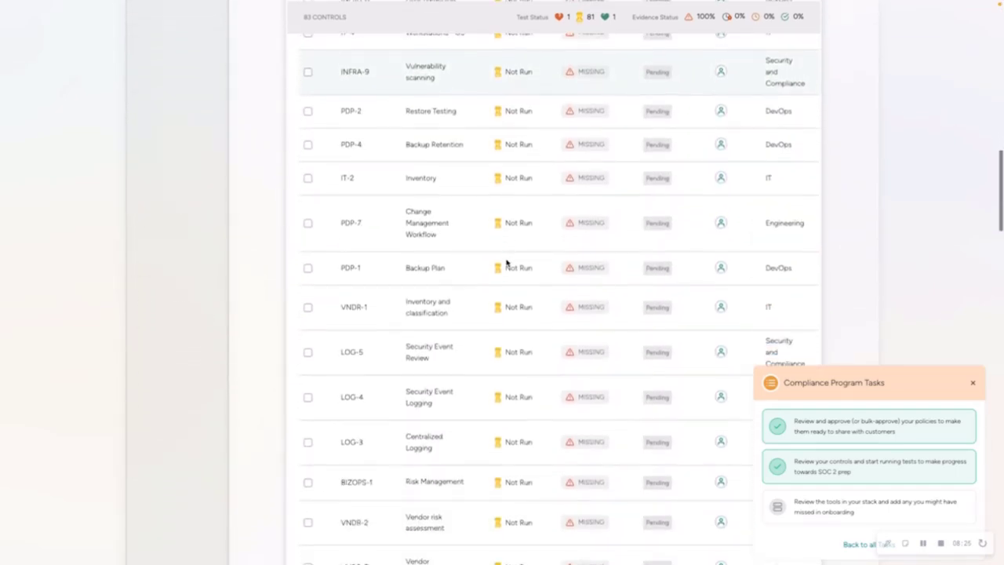
{"action": "scroll", "coordinate": [507, 262], "scroll_direction": "down", "scroll_amount": 4}
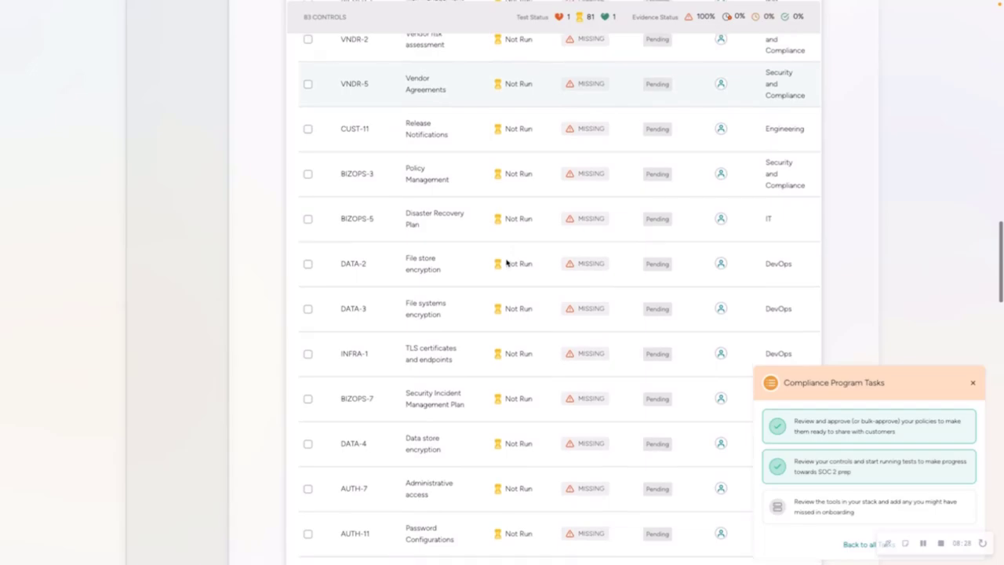
{"action": "scroll", "coordinate": [507, 262], "scroll_direction": "up", "scroll_amount": 8}
{"action": "scroll", "coordinate": [506, 263], "scroll_direction": "up", "scroll_amount": 10}
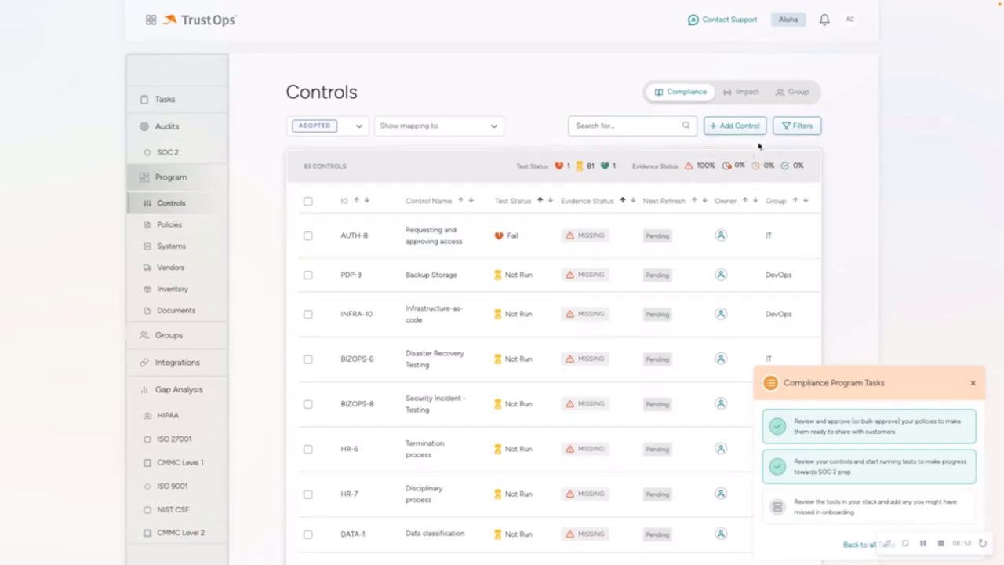
Step: Review the available control filters, such as groups, owner, frequency and maturity level, and close them without applying any
{"action": "left_click", "coordinate": [799, 125]}
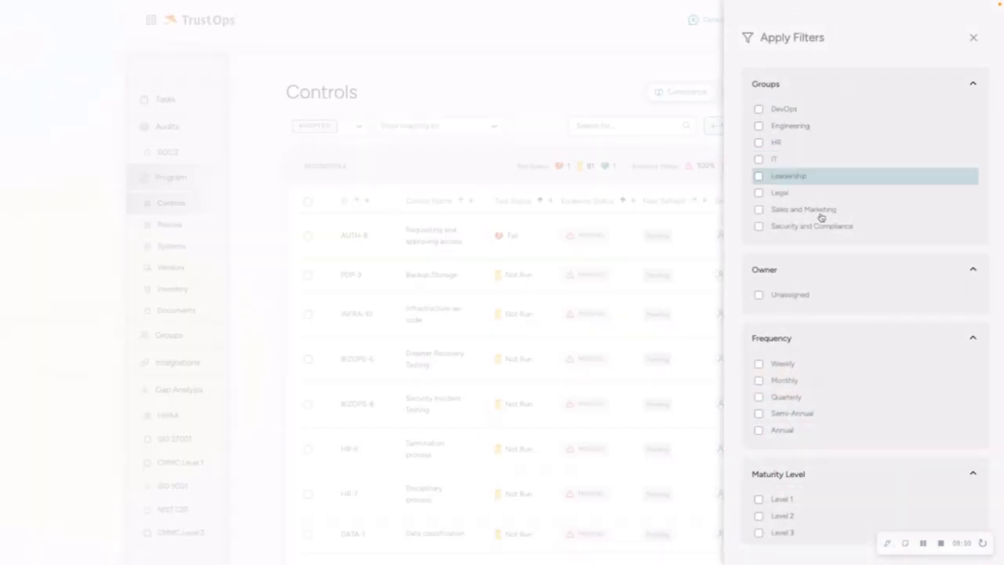
{"action": "scroll", "coordinate": [823, 283], "scroll_direction": "down", "scroll_amount": 4}
{"action": "scroll", "coordinate": [830, 299], "scroll_direction": "up", "scroll_amount": 4}
{"action": "left_click", "coordinate": [975, 38]}
Step: Return to the tasks, open the cloud services review and examine how the systems are sorted by data classification
{"action": "left_click", "coordinate": [186, 104]}
{"action": "left_click", "coordinate": [740, 429]}
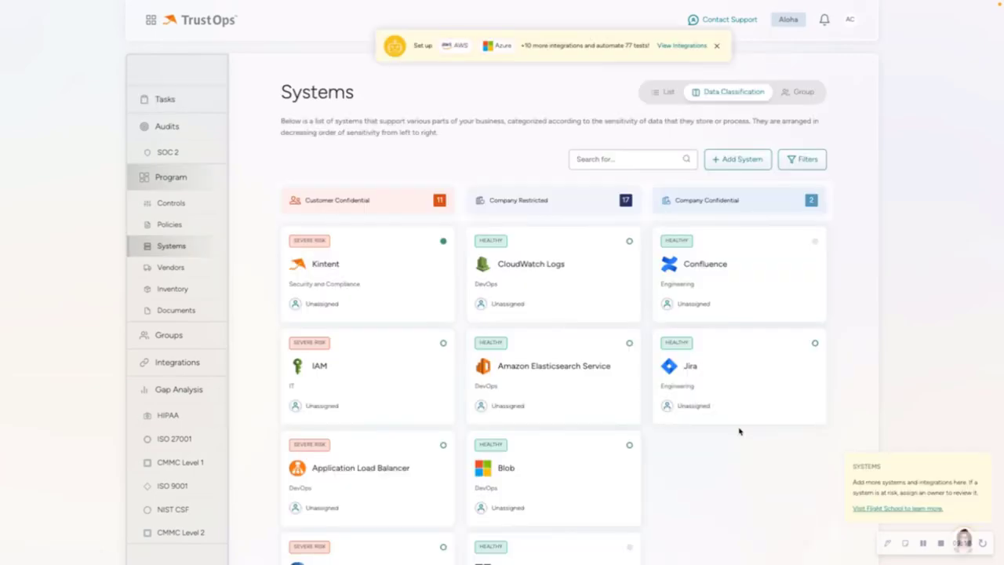
{"action": "scroll", "coordinate": [453, 205], "scroll_direction": "down", "scroll_amount": 1}
{"action": "scroll", "coordinate": [358, 345], "scroll_direction": "down", "scroll_amount": 1}
{"action": "triple_click", "coordinate": [384, 139]}
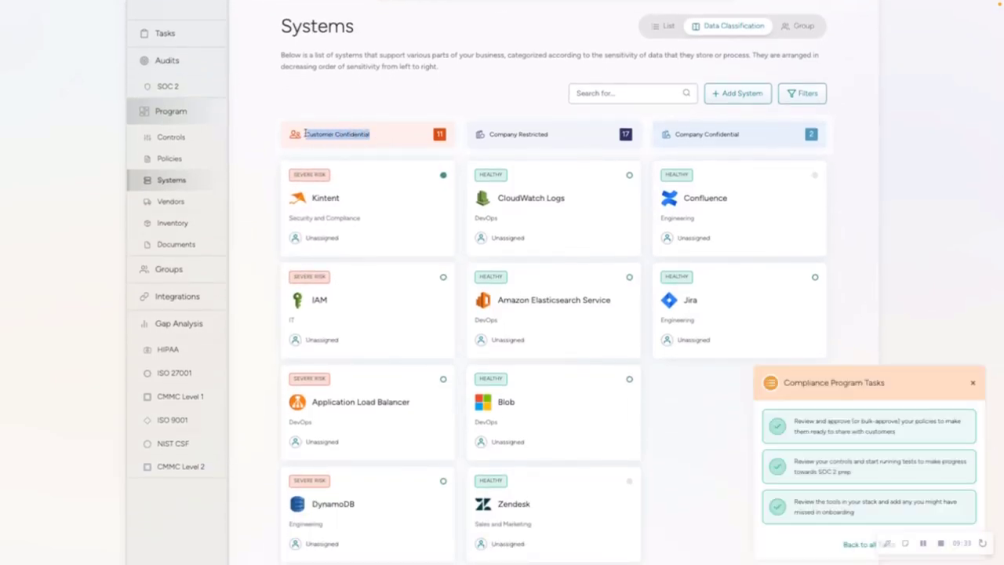
{"action": "left_click", "coordinate": [378, 141]}
{"action": "scroll", "coordinate": [401, 139], "scroll_direction": "up", "scroll_amount": 2}
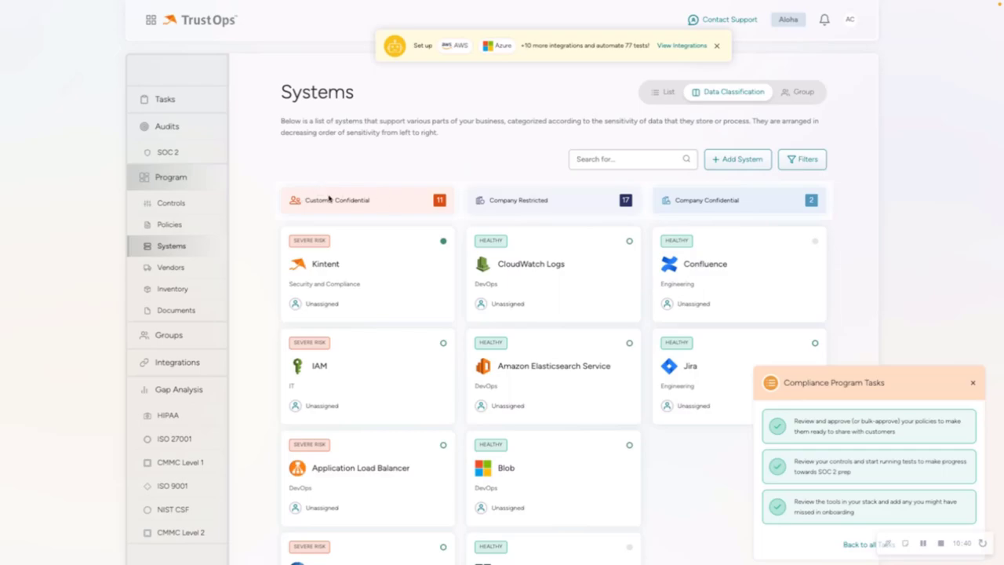
{"action": "left_click_drag", "start_coordinate": [562, 271], "coordinate": [639, 314]}
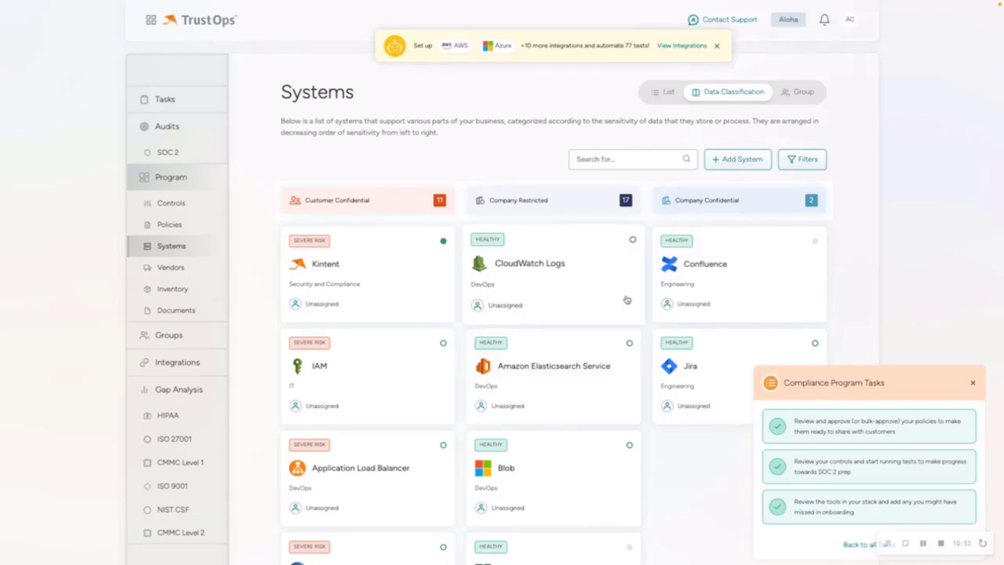
Step: Start adding a third-party software or cloud service system and browse the Kintent catalog
{"action": "left_click", "coordinate": [734, 160]}
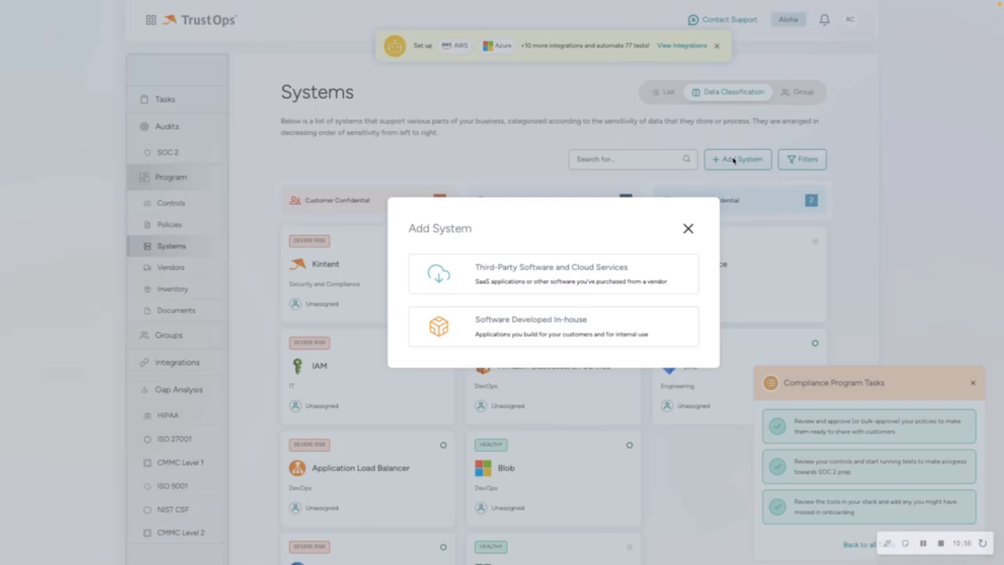
{"action": "left_click", "coordinate": [480, 280]}
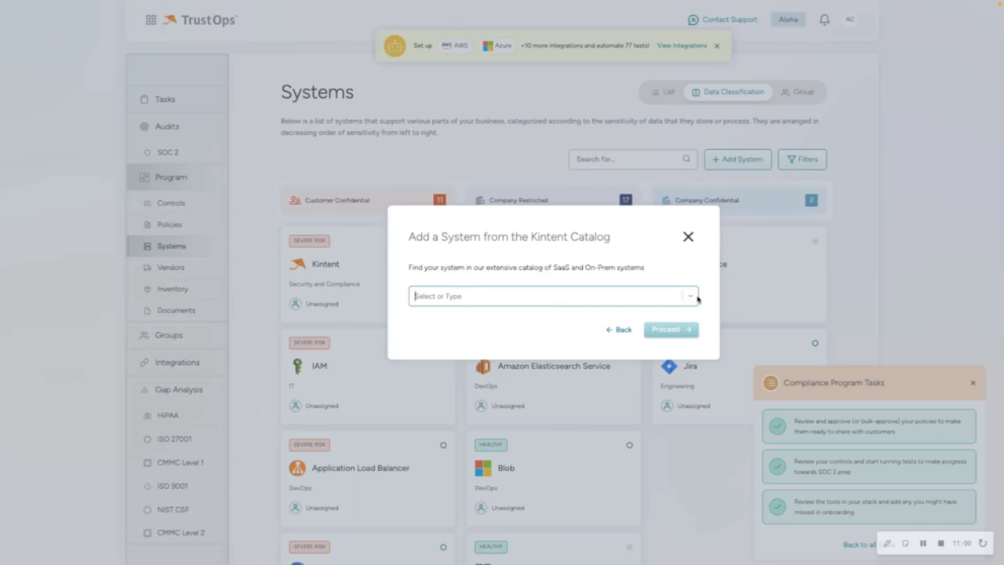
{"action": "left_click", "coordinate": [695, 298]}
{"action": "scroll", "coordinate": [550, 360], "scroll_direction": "down", "scroll_amount": 5}
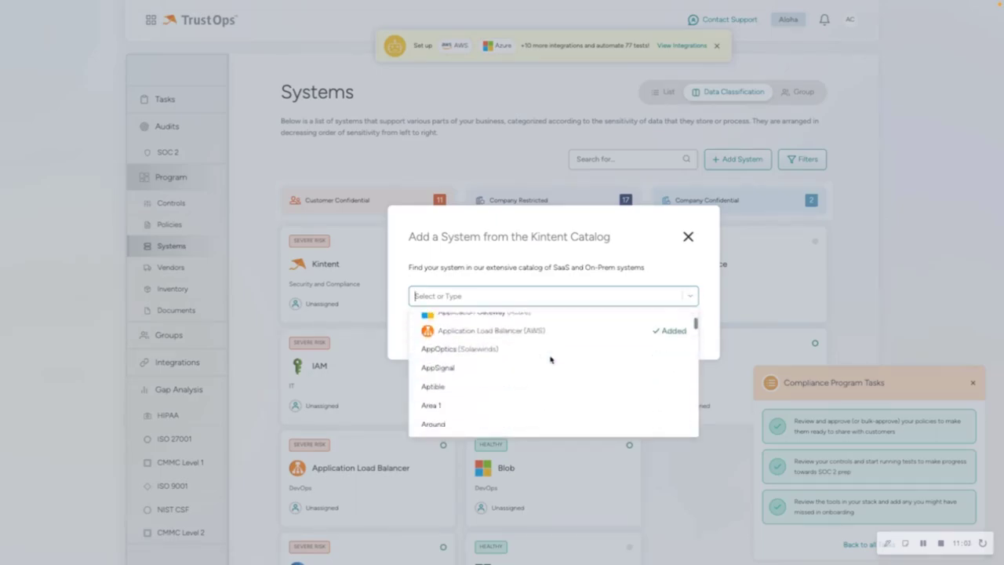
{"action": "scroll", "coordinate": [550, 359], "scroll_direction": "down", "scroll_amount": 10}
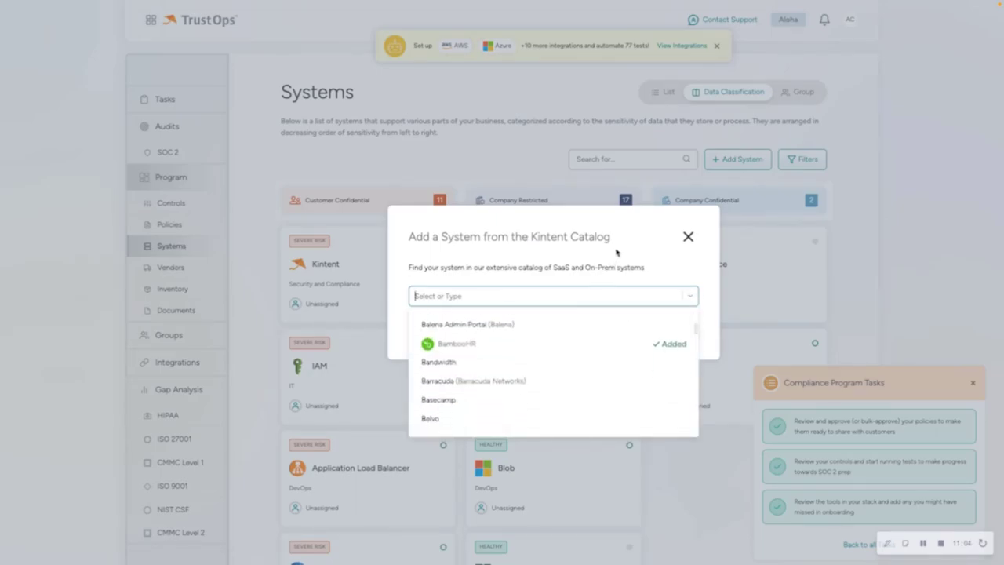
Step: Try to add an unlisted system named "jdlkflsd", view its support request form and close it without sending
{"action": "type", "text": "jdlkflsd"}
{"action": "left_click", "coordinate": [459, 326]}
{"action": "left_click", "coordinate": [661, 332]}
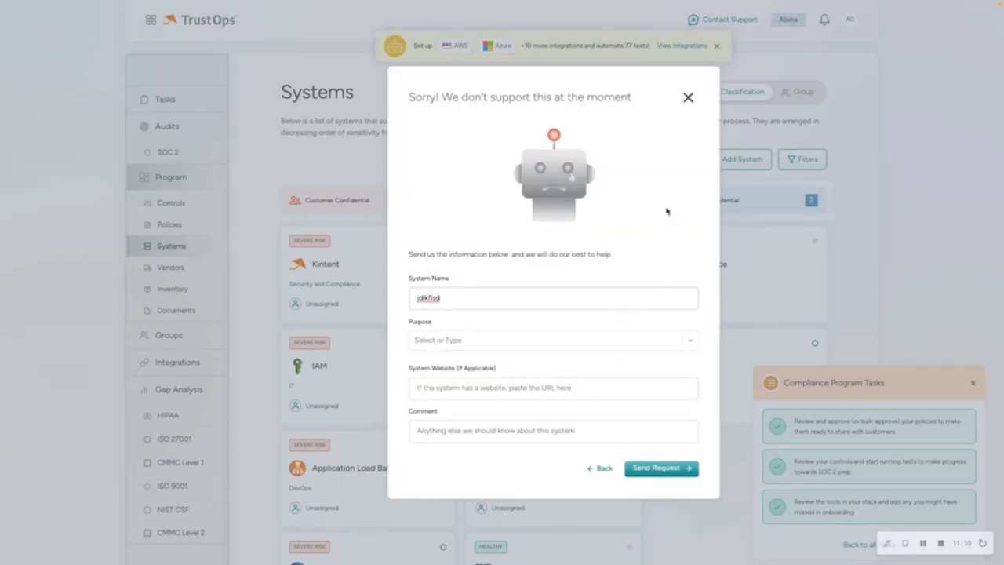
{"action": "left_click", "coordinate": [688, 97]}
Step: Open the form for adding software developed in-house, check its platform options and close it without adding a system
{"action": "left_click", "coordinate": [731, 159]}
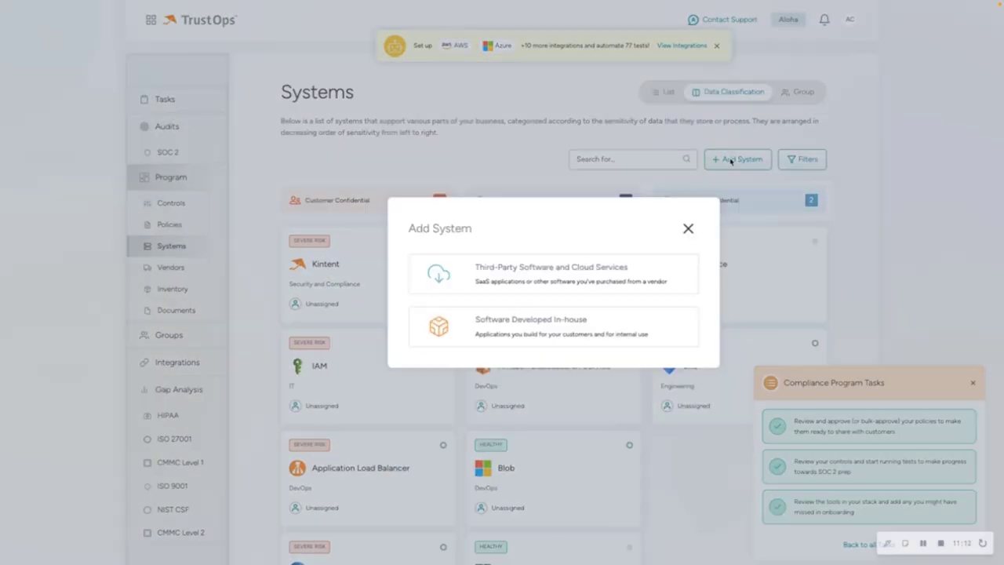
{"action": "left_click", "coordinate": [512, 333]}
{"action": "left_click", "coordinate": [612, 411]}
{"action": "scroll", "coordinate": [637, 338], "scroll_direction": "down", "scroll_amount": 10}
{"action": "scroll", "coordinate": [657, 303], "scroll_direction": "up", "scroll_amount": 10}
{"action": "left_click", "coordinate": [706, 259]}
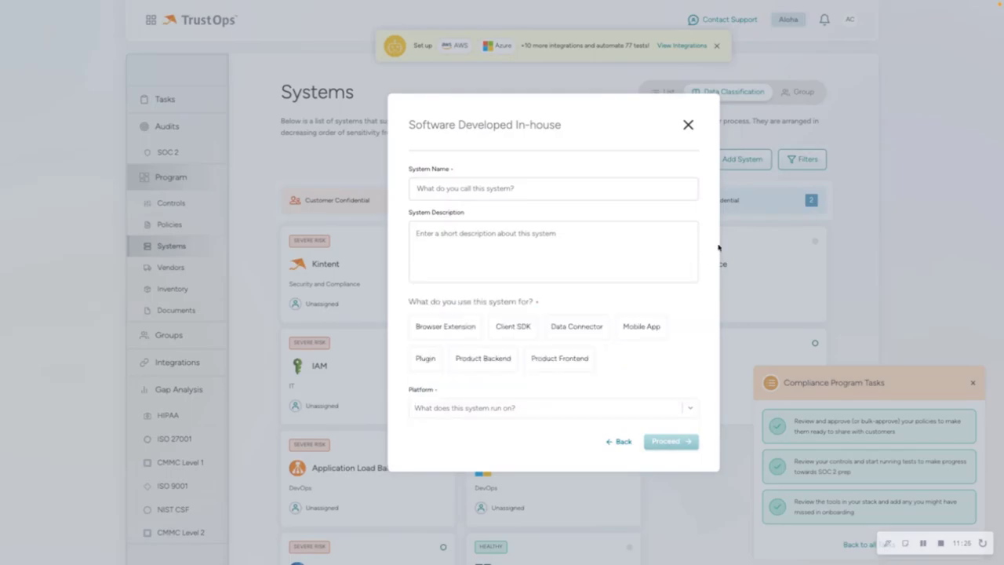
{"action": "left_click", "coordinate": [687, 127]}
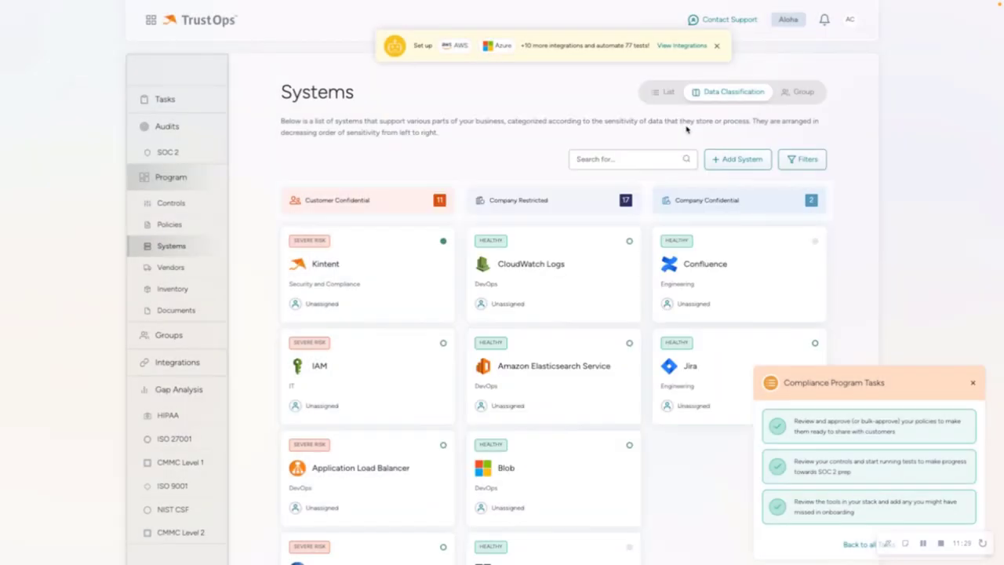
Step: Return to the post-onboarding tasks and look through the remaining tasks for automating the program
{"action": "left_click", "coordinate": [188, 97]}
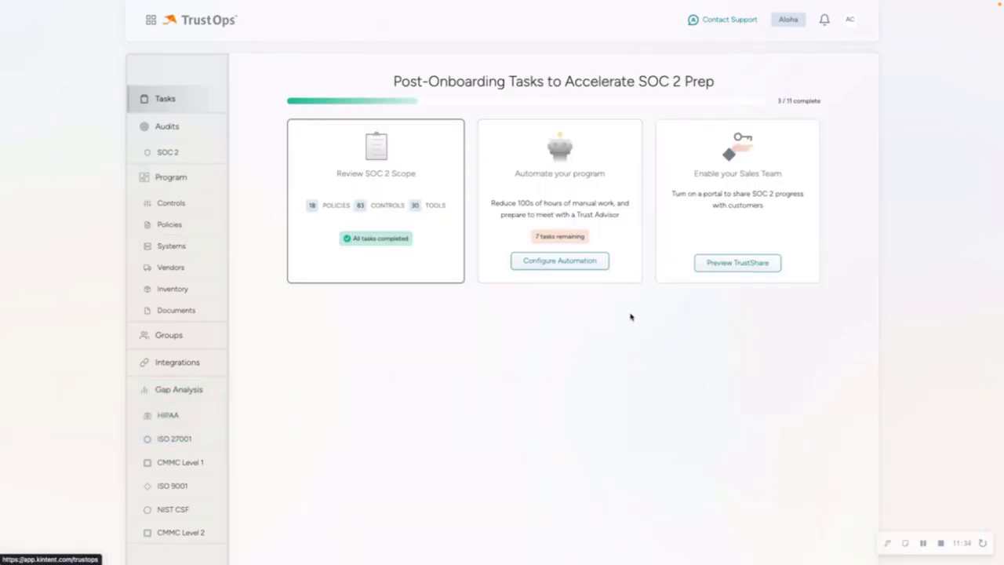
{"action": "left_click", "coordinate": [602, 196]}
{"action": "scroll", "coordinate": [662, 313], "scroll_direction": "down", "scroll_amount": 1}
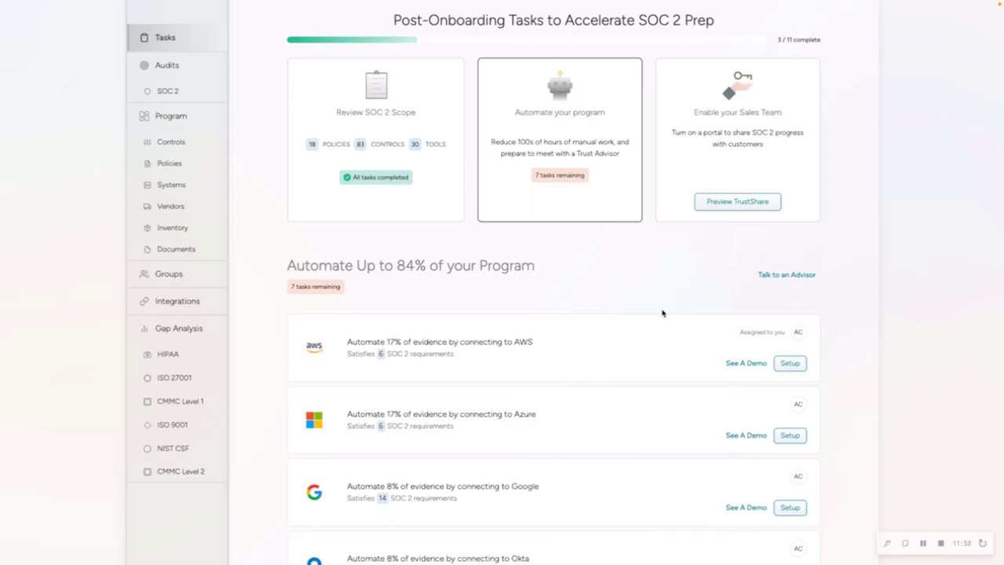
{"action": "scroll", "coordinate": [632, 350], "scroll_direction": "down", "scroll_amount": 1}
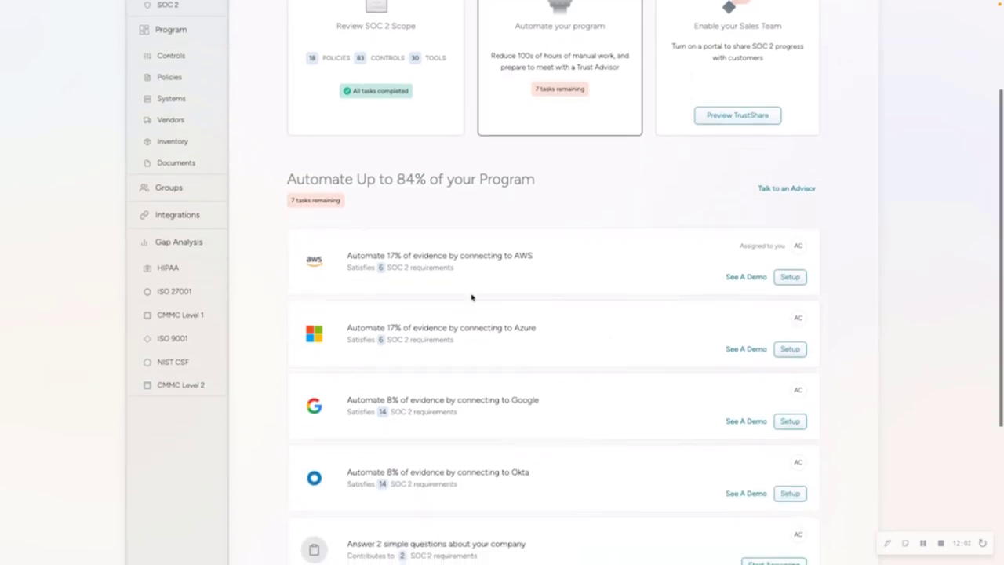
{"action": "scroll", "coordinate": [542, 408], "scroll_direction": "down", "scroll_amount": 1}
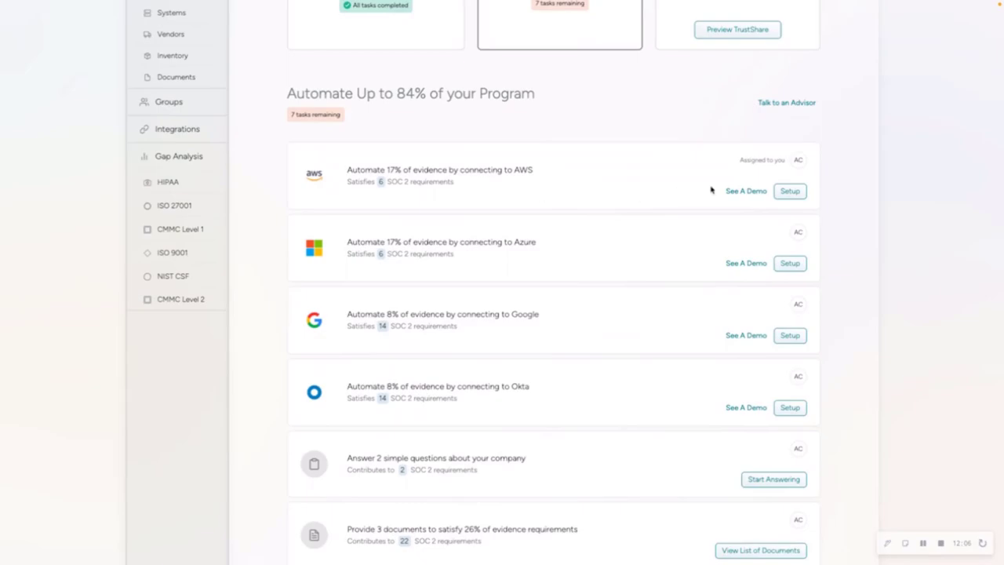
Step: Open the AWS integration setup, read through its connection steps and cancel it
{"action": "left_click", "coordinate": [790, 192]}
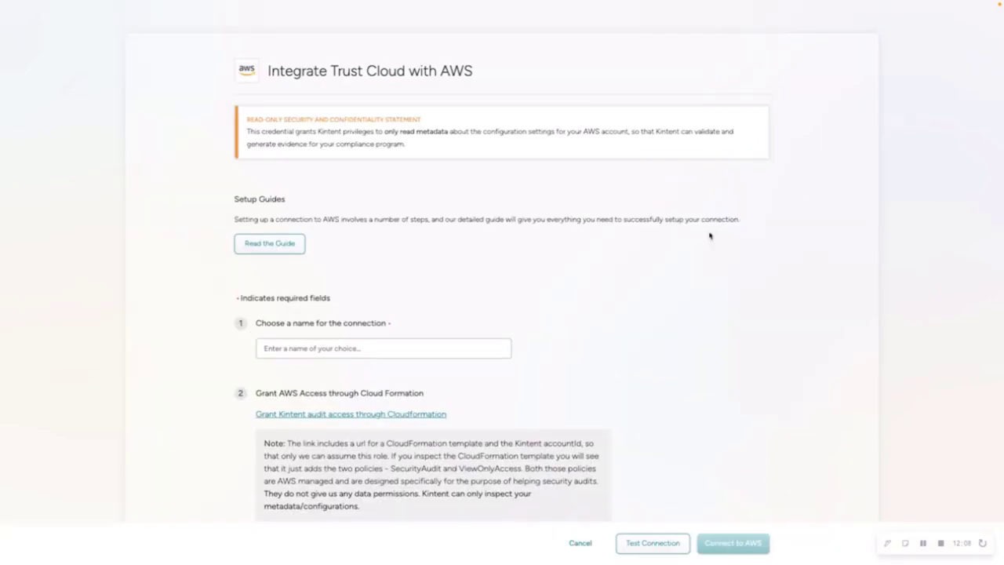
{"action": "scroll", "coordinate": [581, 311], "scroll_direction": "down", "scroll_amount": 4}
{"action": "scroll", "coordinate": [578, 310], "scroll_direction": "up", "scroll_amount": 4}
{"action": "scroll", "coordinate": [567, 312], "scroll_direction": "down", "scroll_amount": 4}
{"action": "scroll", "coordinate": [513, 309], "scroll_direction": "up", "scroll_amount": 4}
{"action": "left_click", "coordinate": [582, 544]}
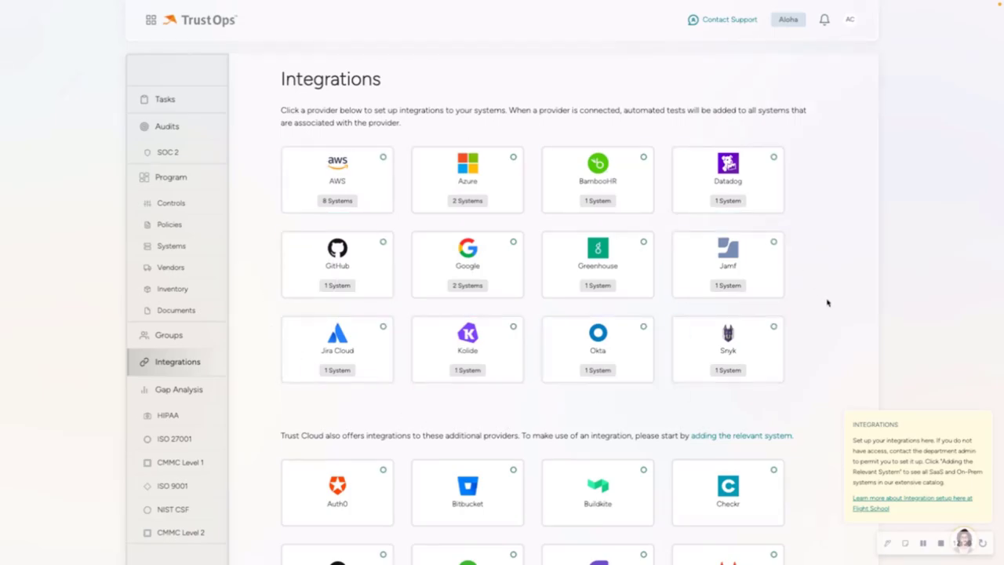
Step: Look through the integration providers for the existing systems and the additional providers on offer
{"action": "scroll", "coordinate": [825, 298], "scroll_direction": "down", "scroll_amount": 1}
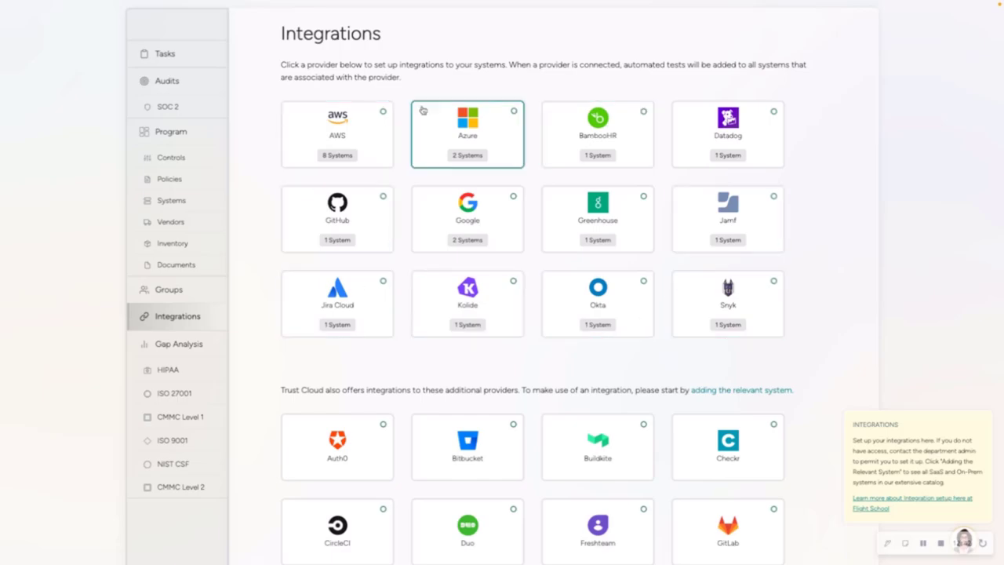
{"action": "scroll", "coordinate": [793, 307], "scroll_direction": "down", "scroll_amount": 3}
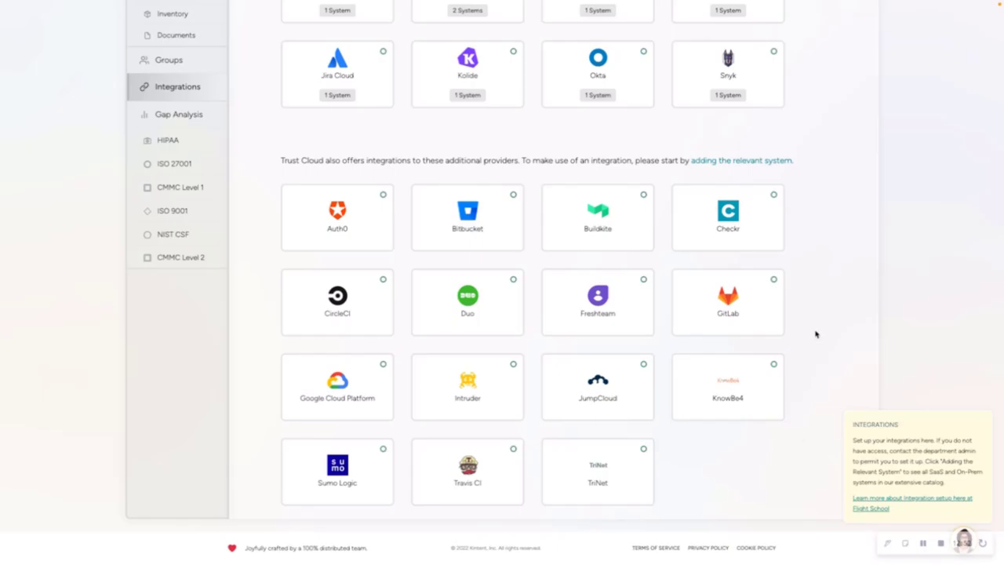
{"action": "scroll", "coordinate": [816, 330], "scroll_direction": "up", "scroll_amount": 4}
{"action": "scroll", "coordinate": [832, 289], "scroll_direction": "down", "scroll_amount": 3}
{"action": "scroll", "coordinate": [834, 290], "scroll_direction": "up", "scroll_amount": 3}
{"action": "scroll", "coordinate": [292, 293], "scroll_direction": "down", "scroll_amount": 2}
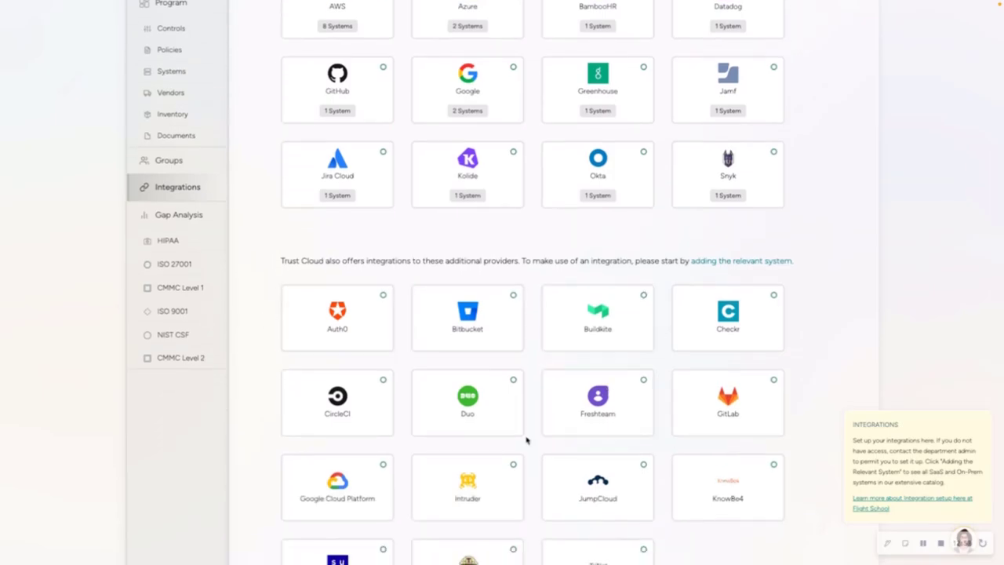
Step: Return to the post-onboarding tasks and open the TrustShare portal preview
{"action": "scroll", "coordinate": [192, 129], "scroll_direction": "up", "scroll_amount": 3}
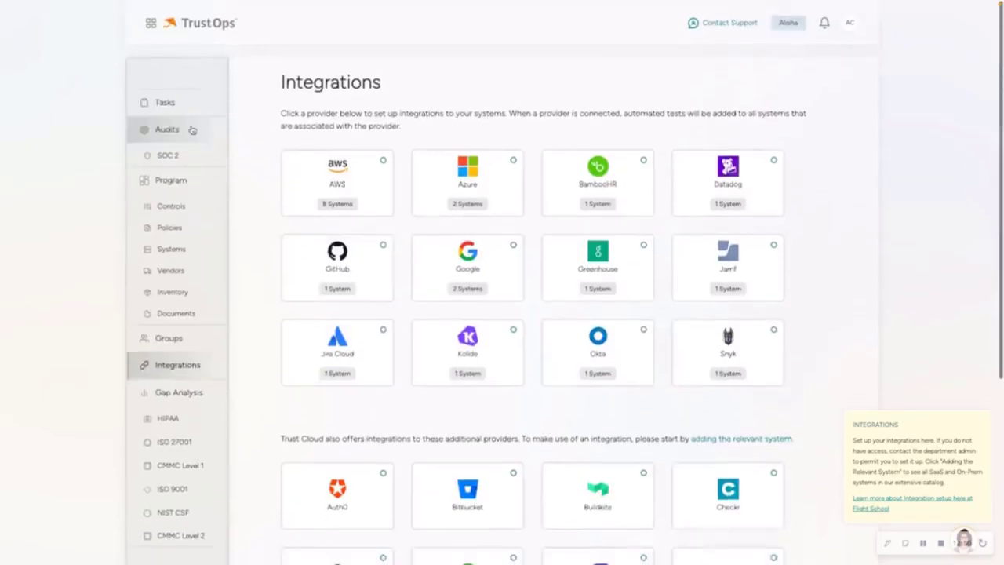
{"action": "left_click", "coordinate": [186, 110]}
{"action": "scroll", "coordinate": [597, 306], "scroll_direction": "down", "scroll_amount": 3}
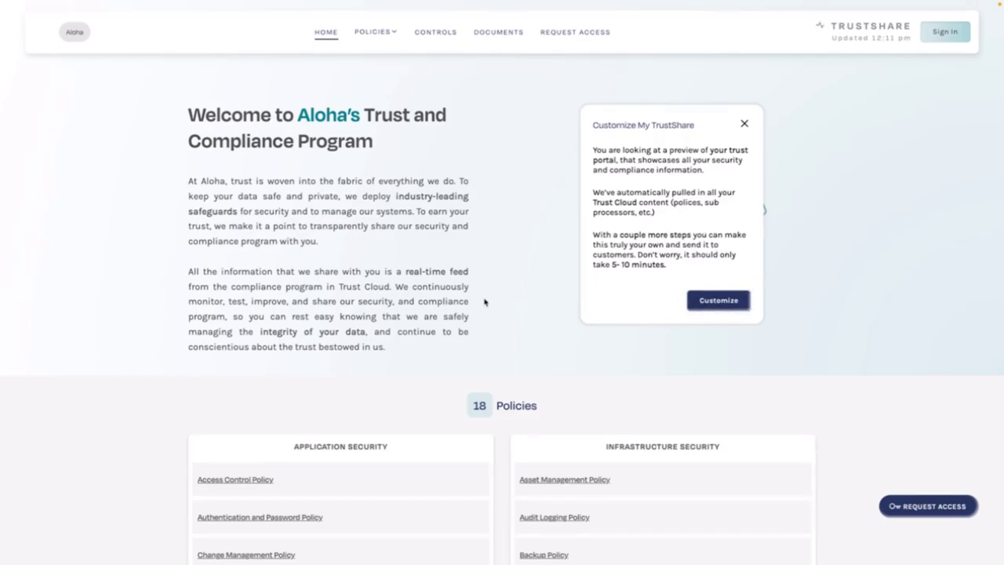
Step: Look through the policies and continuously monitored controls on the TrustShare preview's home page
{"action": "scroll", "coordinate": [479, 346], "scroll_direction": "down", "scroll_amount": 3}
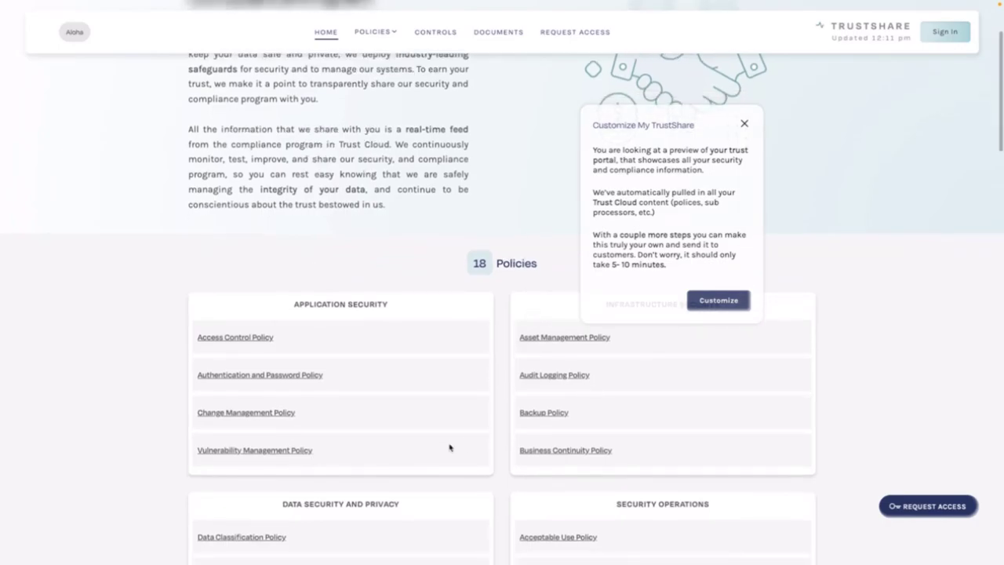
{"action": "scroll", "coordinate": [468, 439], "scroll_direction": "down", "scroll_amount": 6}
{"action": "scroll", "coordinate": [469, 439], "scroll_direction": "up", "scroll_amount": 6}
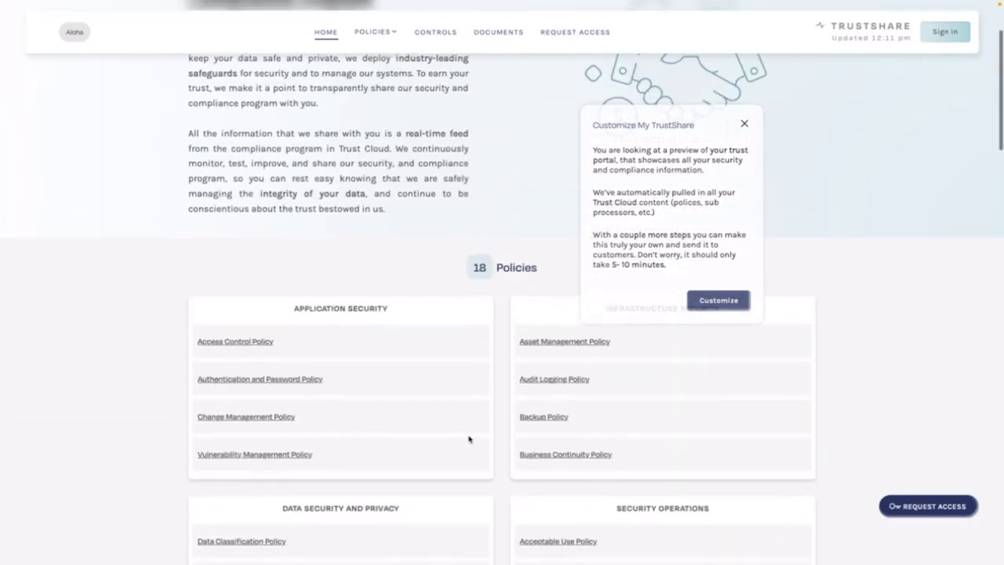
{"action": "scroll", "coordinate": [452, 376], "scroll_direction": "down", "scroll_amount": 4}
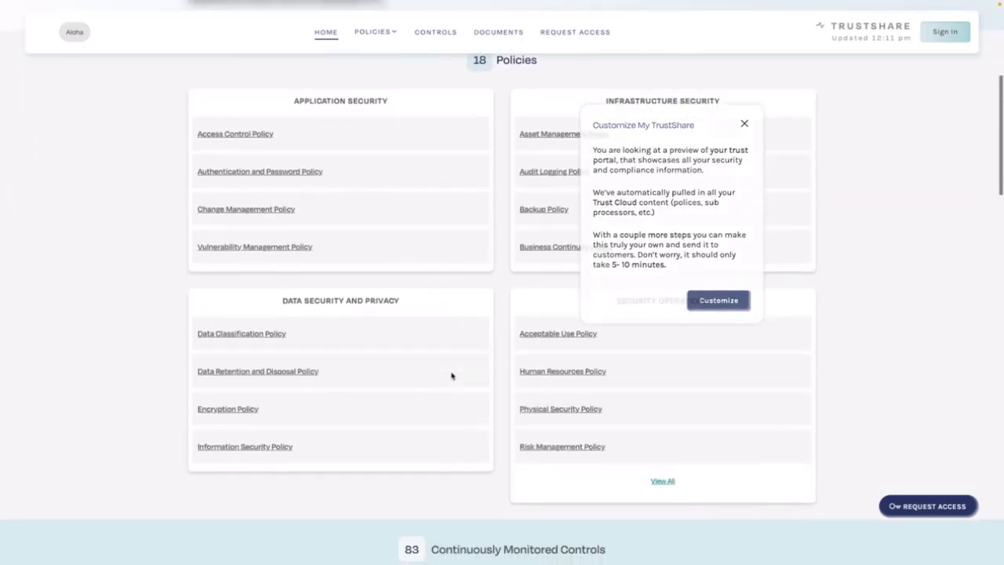
{"action": "scroll", "coordinate": [452, 376], "scroll_direction": "down", "scroll_amount": 7}
{"action": "scroll", "coordinate": [455, 454], "scroll_direction": "down", "scroll_amount": 2}
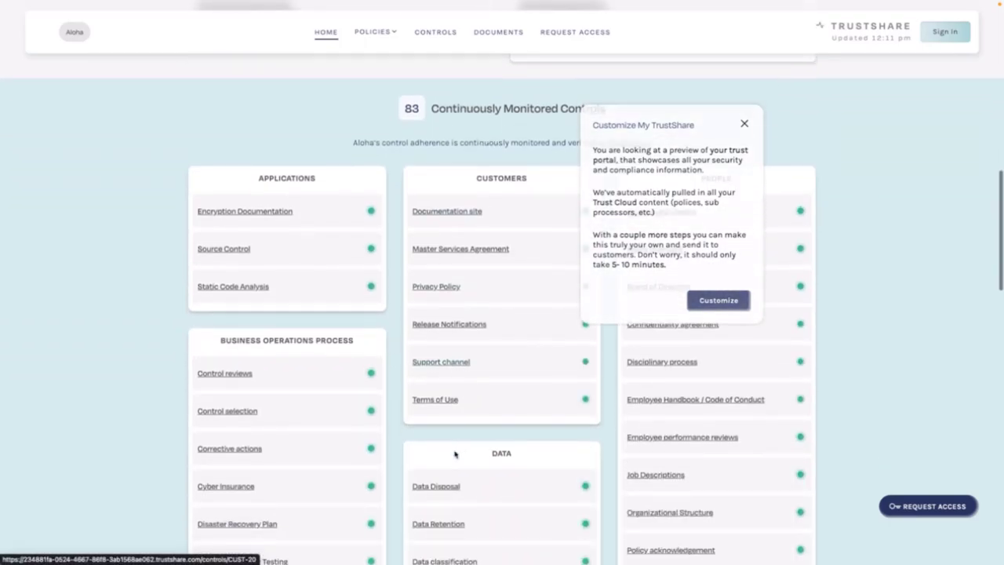
Step: Open the Terms of Use control under Customers and examine its details and standards mappings, including ISO 27001
{"action": "left_click", "coordinate": [431, 402]}
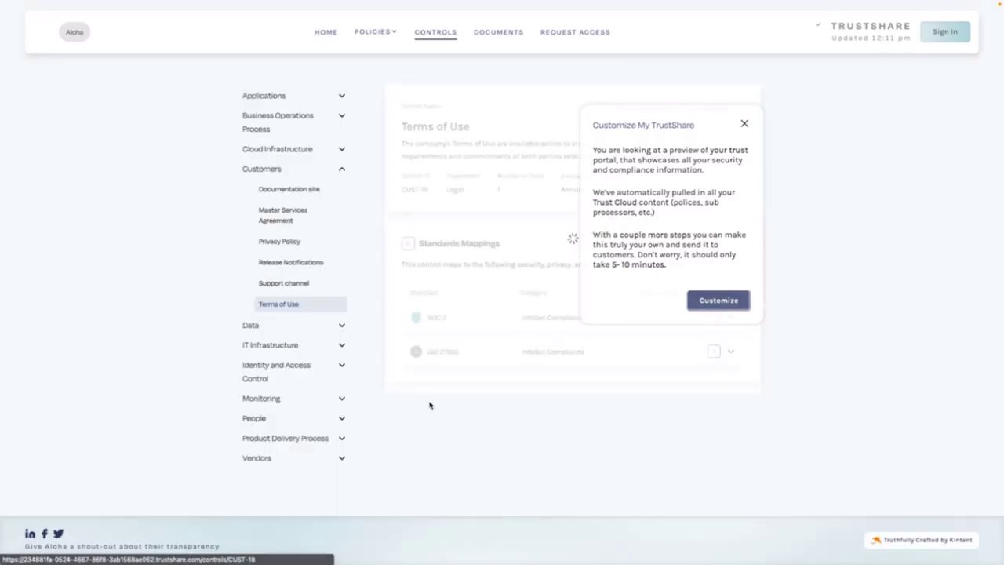
{"action": "left_click_drag", "start_coordinate": [632, 125], "coordinate": [740, 173]}
{"action": "left_click", "coordinate": [512, 241]}
{"action": "left_click", "coordinate": [730, 352]}
Step: View the portal preview's Documents page and open the TrustShare branding customization
{"action": "left_click", "coordinate": [499, 35]}
{"action": "scroll", "coordinate": [431, 257], "scroll_direction": "down", "scroll_amount": 2}
{"action": "scroll", "coordinate": [431, 257], "scroll_direction": "down", "scroll_amount": 2}
{"action": "scroll", "coordinate": [432, 257], "scroll_direction": "up", "scroll_amount": 4}
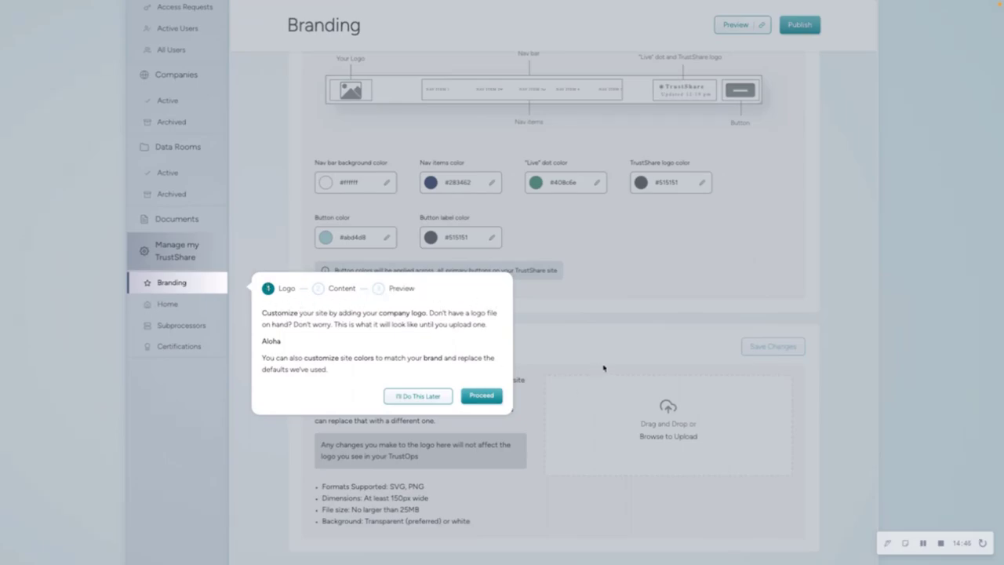
Step: Go through the TrustShare customization guide's logo, content and preview stages, looking over the editable Home page sections
{"action": "left_click", "coordinate": [493, 399]}
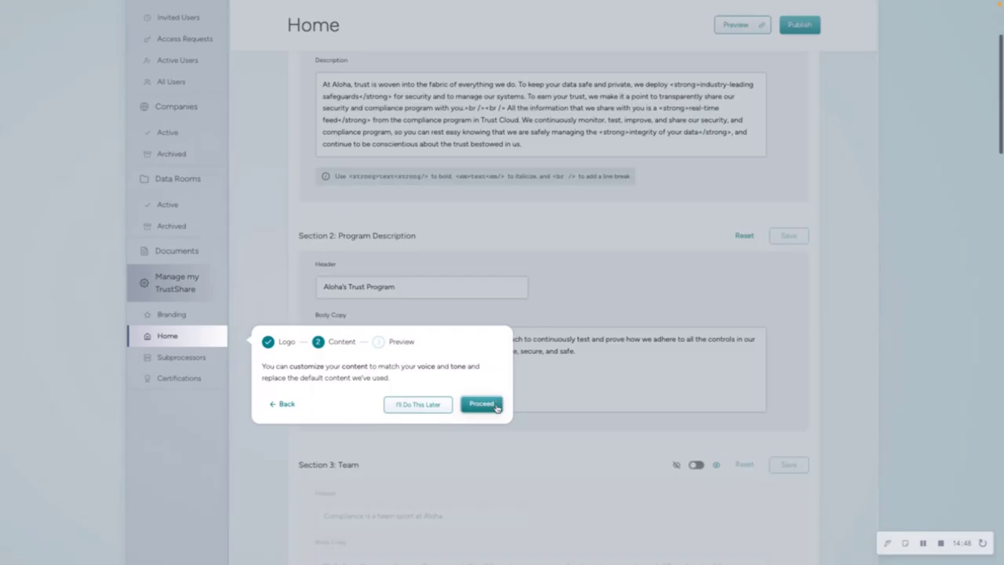
{"action": "scroll", "coordinate": [519, 264], "scroll_direction": "up", "scroll_amount": 2}
{"action": "scroll", "coordinate": [520, 262], "scroll_direction": "up", "scroll_amount": 1}
{"action": "scroll", "coordinate": [521, 263], "scroll_direction": "down", "scroll_amount": 5}
{"action": "scroll", "coordinate": [520, 263], "scroll_direction": "up", "scroll_amount": 2}
{"action": "left_click", "coordinate": [492, 330]}
{"action": "left_click", "coordinate": [734, 170]}
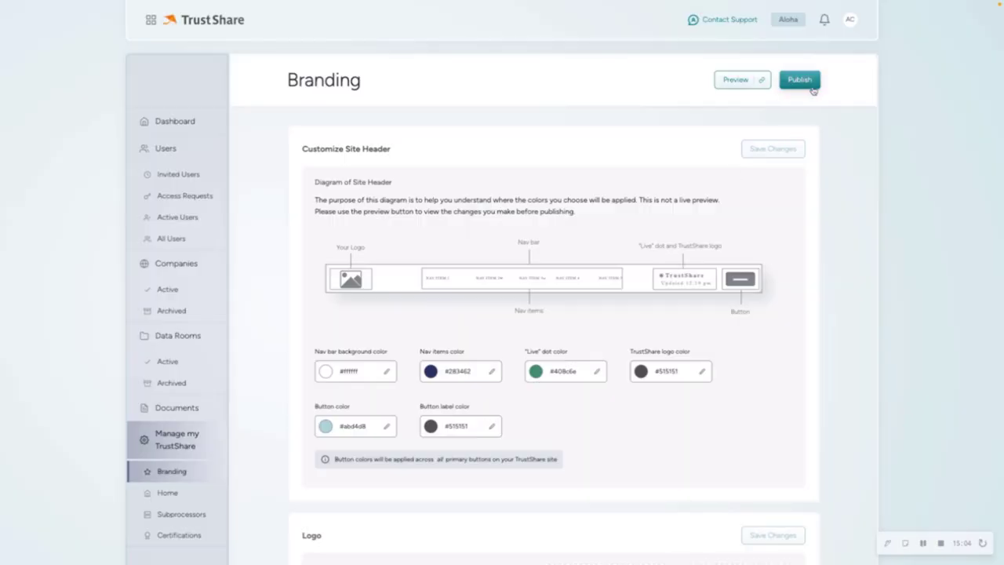
Step: Check the option to publish the TrustShare site and open its access and contact settings
{"action": "left_click", "coordinate": [811, 90]}
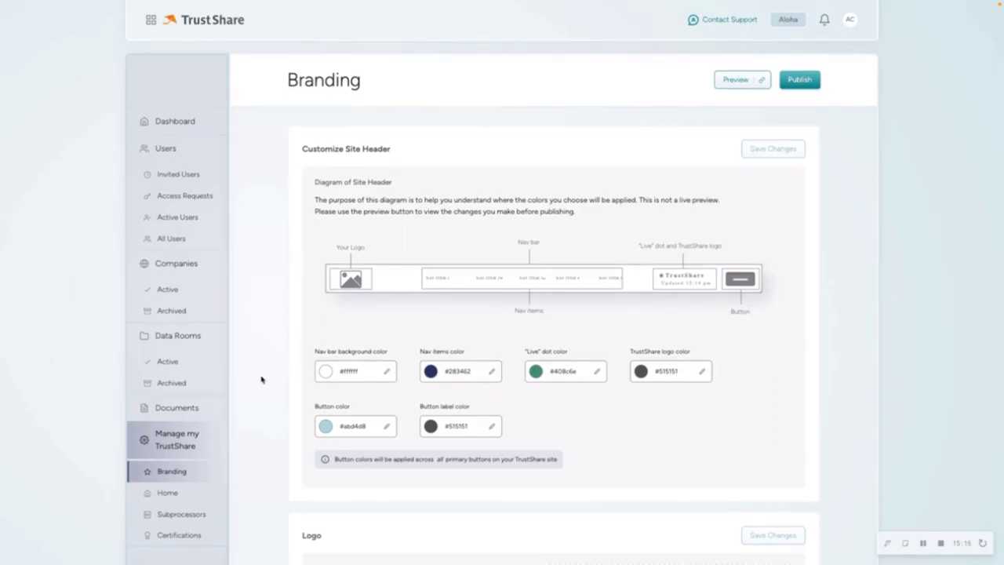
{"action": "left_click", "coordinate": [193, 440]}
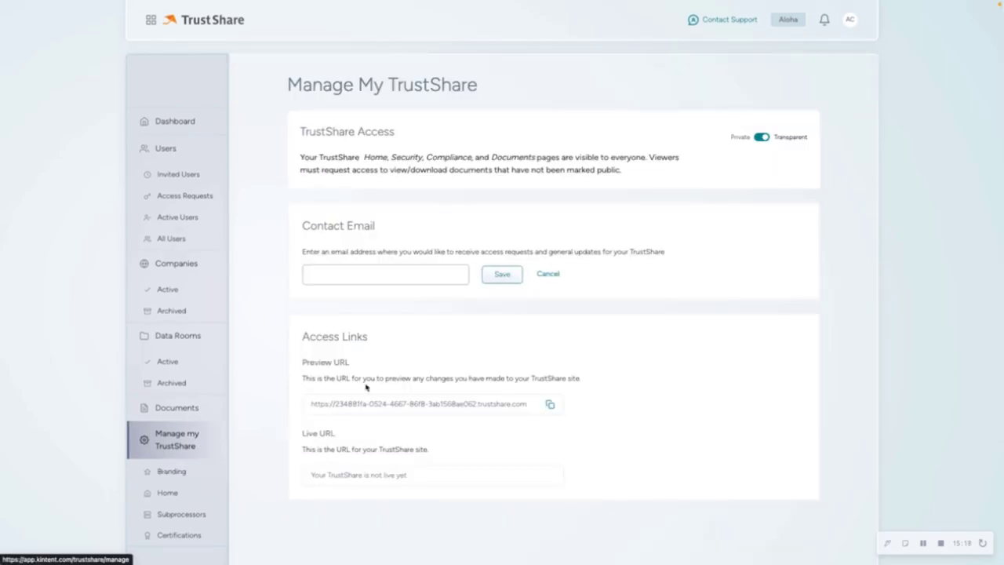